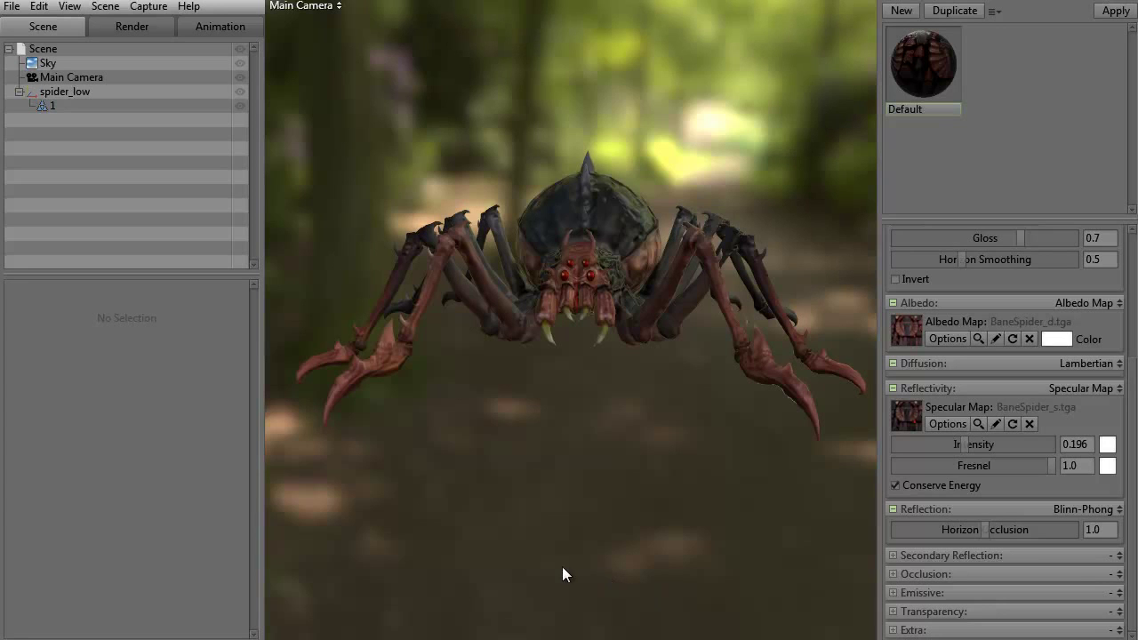
- Preview the Desert Road, Hedge Row, Mountain Sunset, Late Day Field and Indoor Fluorescents skies, settling on Forest Path
{"action": "left_click_drag", "start_coordinate": [555, 479], "coordinate": [536, 569]}
{"action": "left_click_drag", "start_coordinate": [494, 490], "coordinate": [519, 421]}
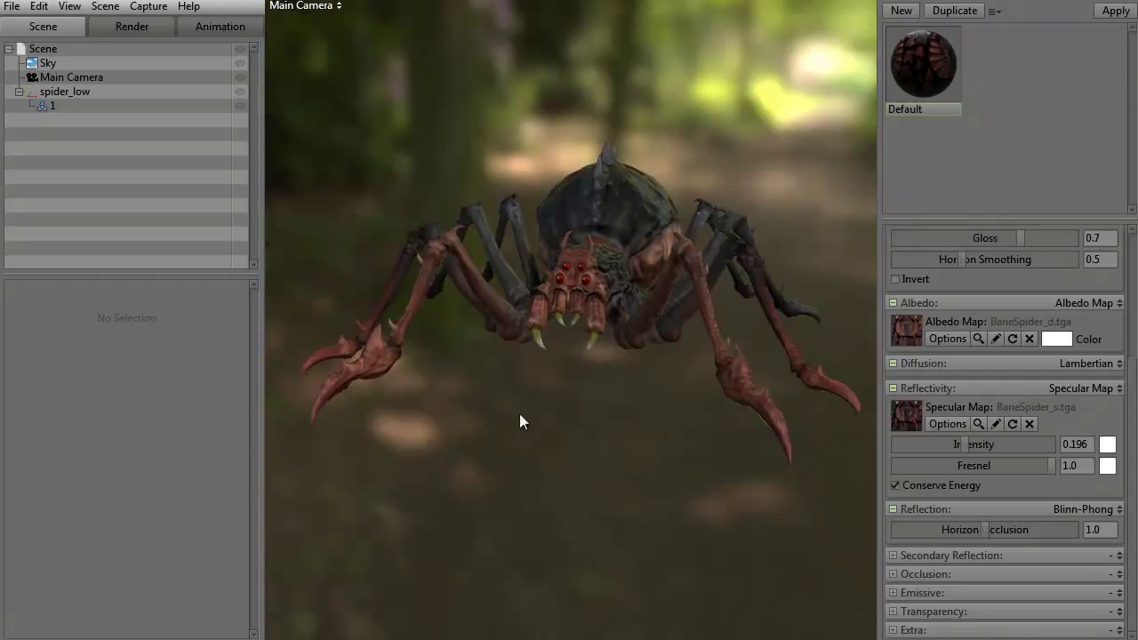
{"action": "left_click", "coordinate": [50, 62]}
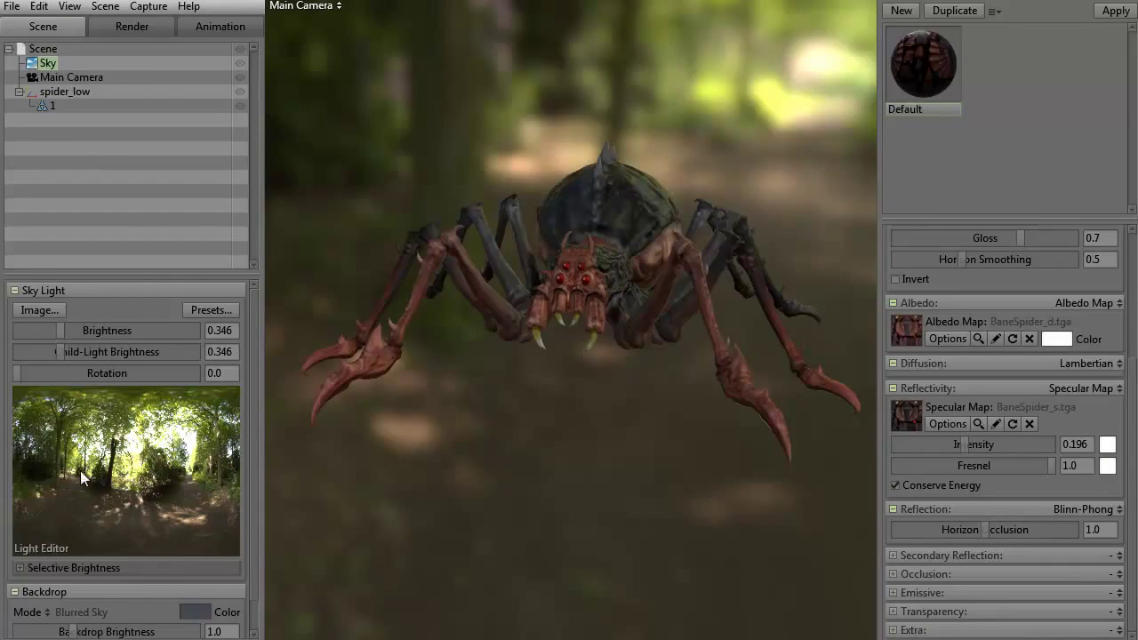
{"action": "left_click", "coordinate": [198, 311]}
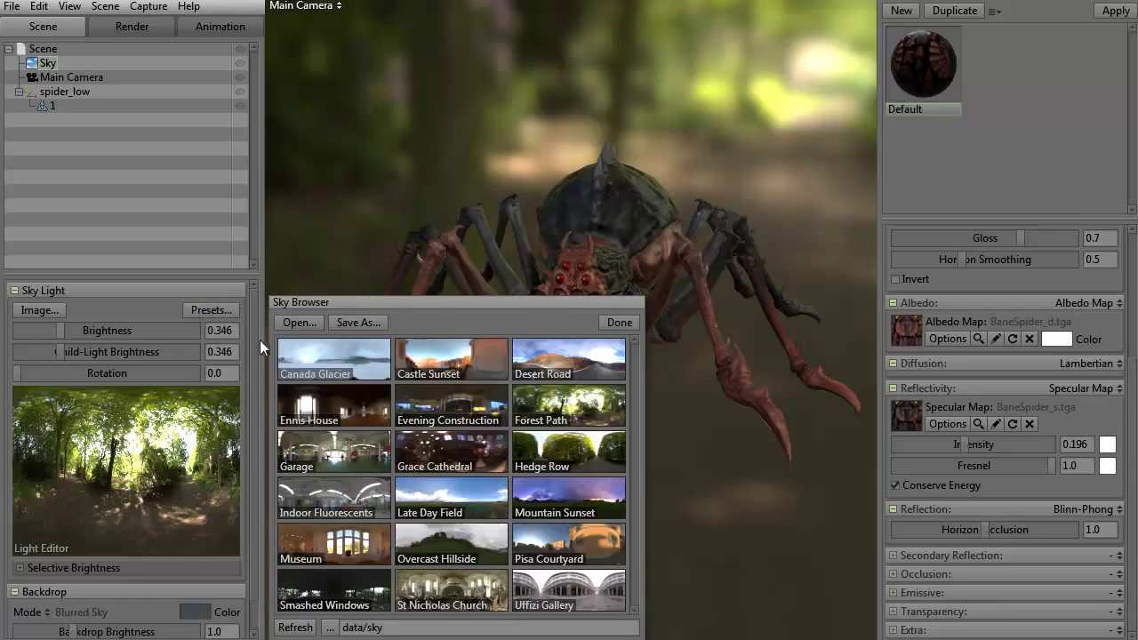
{"action": "left_click", "coordinate": [577, 364]}
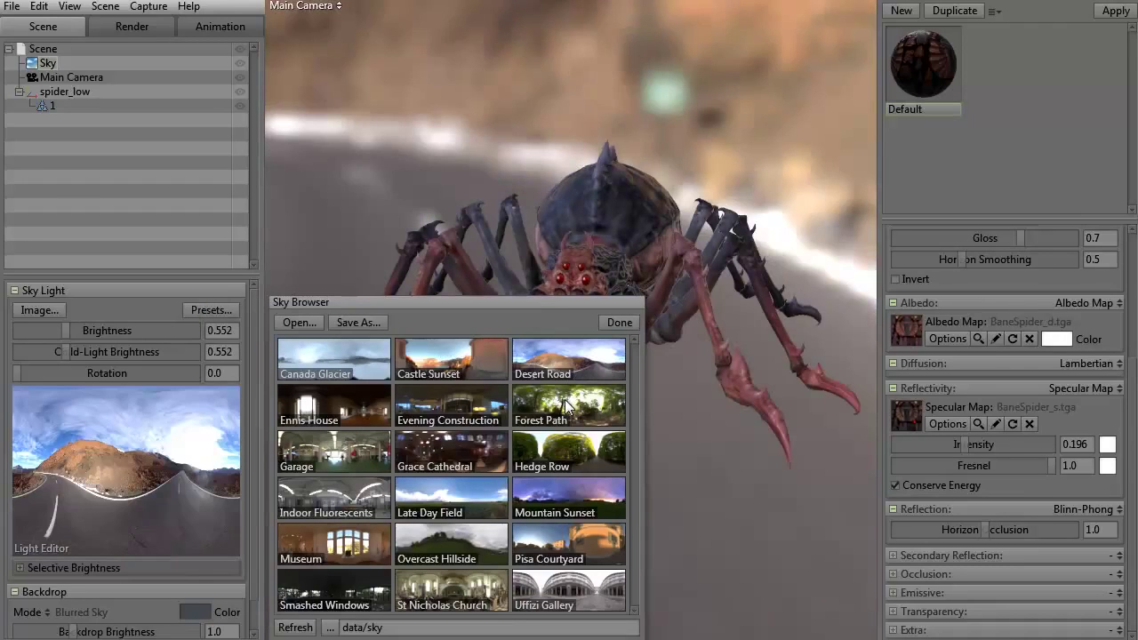
{"action": "left_click", "coordinate": [564, 399]}
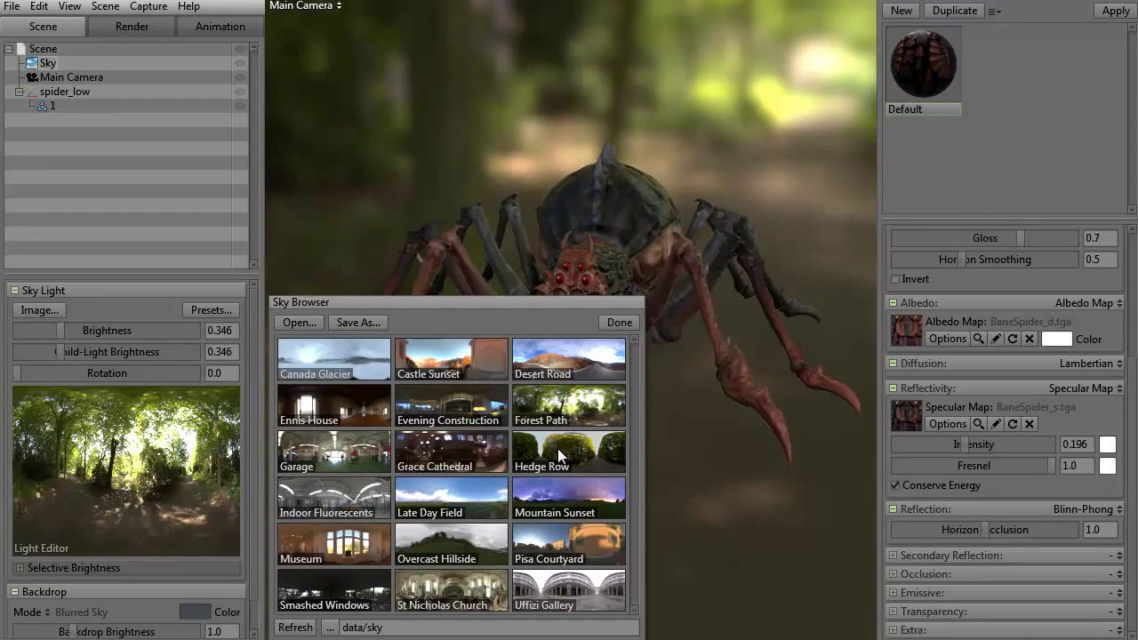
{"action": "left_click", "coordinate": [557, 448]}
{"action": "left_click", "coordinate": [561, 508]}
{"action": "left_click", "coordinate": [455, 499]}
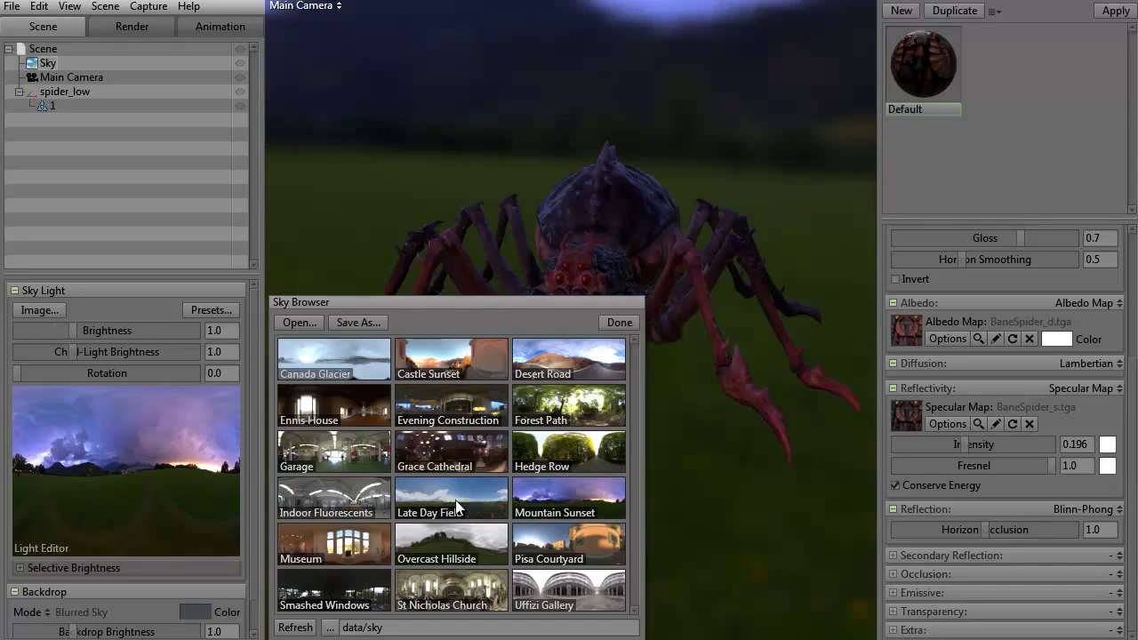
{"action": "left_click", "coordinate": [334, 496]}
{"action": "left_click", "coordinate": [544, 410]}
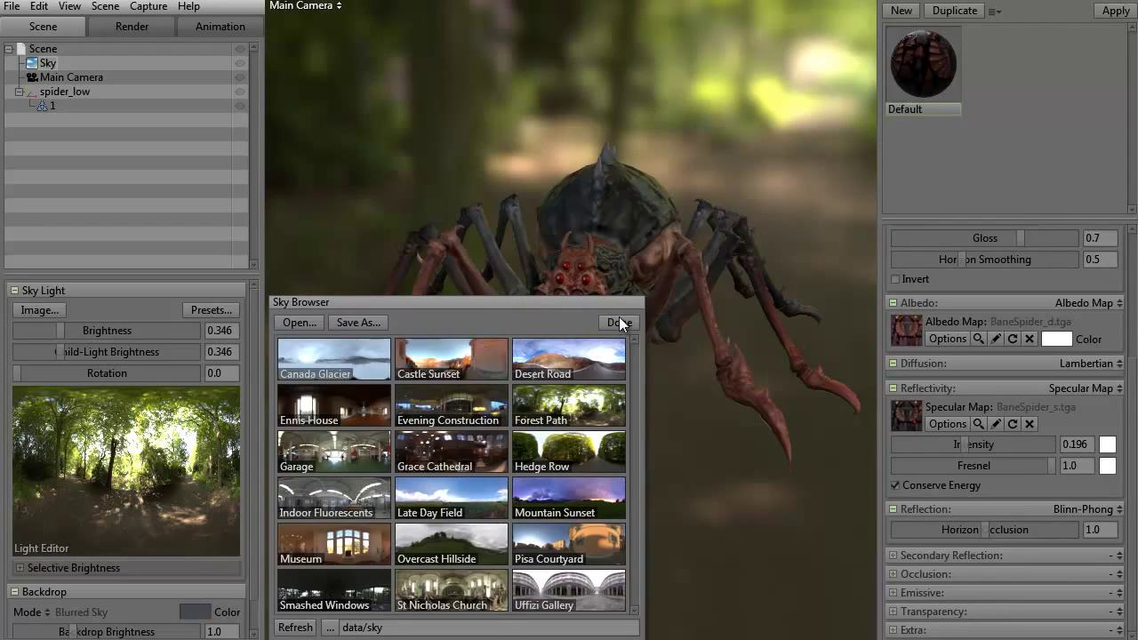
{"action": "left_click", "coordinate": [620, 322]}
- Set the sky light's brightness to about 0.406 and check the lighting on the spider from other angles
{"action": "mouse_move", "coordinate": [62, 330]}
{"action": "left_mouse_down"}
{"action": "mouse_move", "coordinate": [106, 329]}
{"action": "mouse_move", "coordinate": [22, 331]}
{"action": "mouse_move", "coordinate": [62, 332]}
{"action": "left_mouse_up"}
{"action": "left_click_drag", "start_coordinate": [377, 496], "coordinate": [451, 380]}
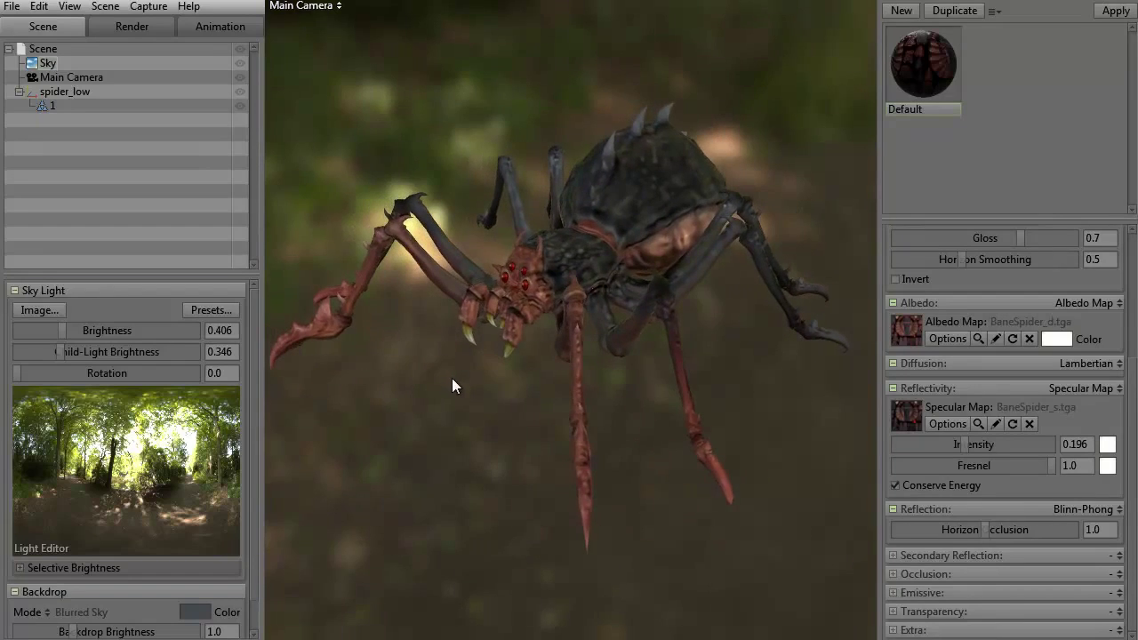
{"action": "scroll", "coordinate": [681, 534], "scroll_direction": "up", "scroll_amount": 5}
{"action": "scroll", "coordinate": [694, 525], "scroll_direction": "down", "scroll_amount": 5}
{"action": "scroll", "coordinate": [444, 332], "scroll_direction": "up", "scroll_amount": 3}
{"action": "left_click_drag", "start_coordinate": [444, 332], "coordinate": [487, 388]}
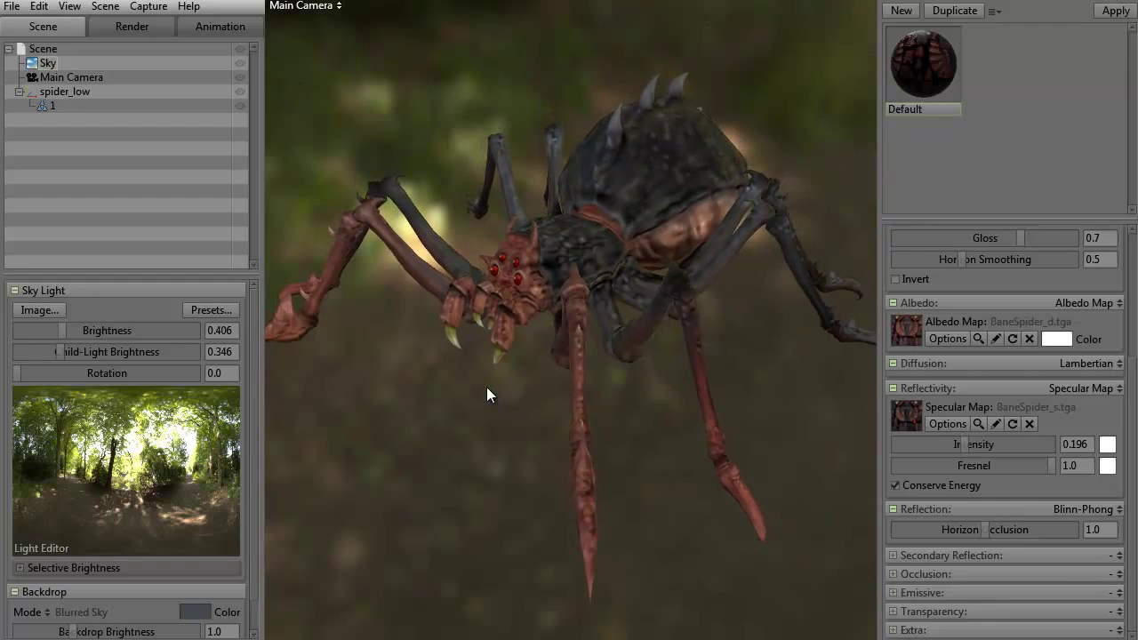
{"action": "left_click_drag", "start_coordinate": [415, 483], "coordinate": [506, 431]}
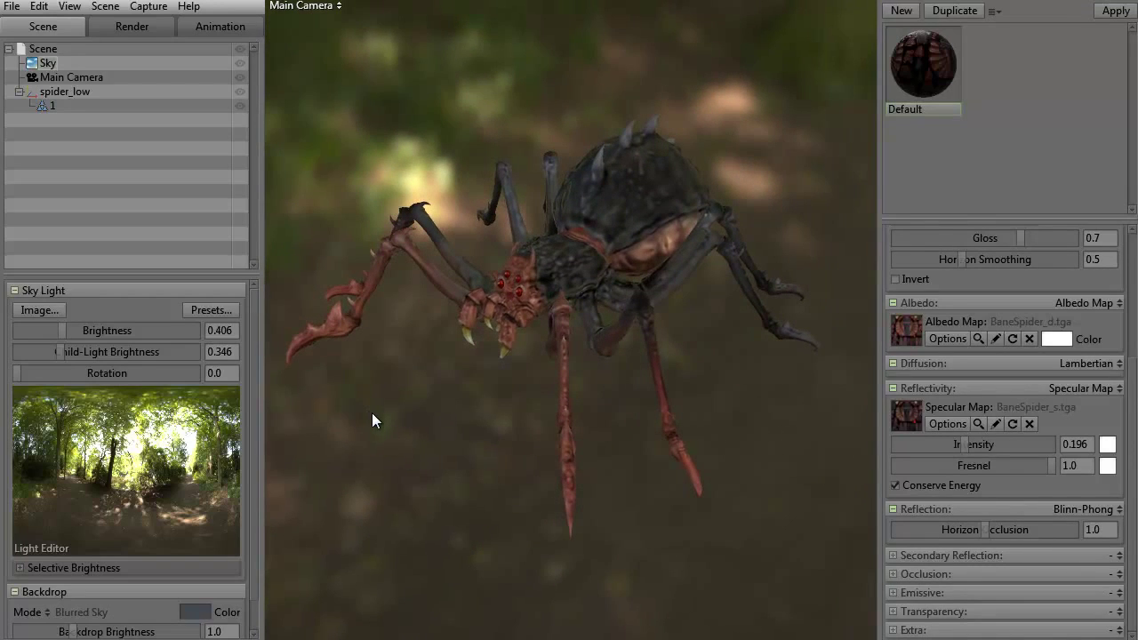
- Add a new light to the scene and set its brightness to 4
{"action": "left_click", "coordinate": [107, 6]}
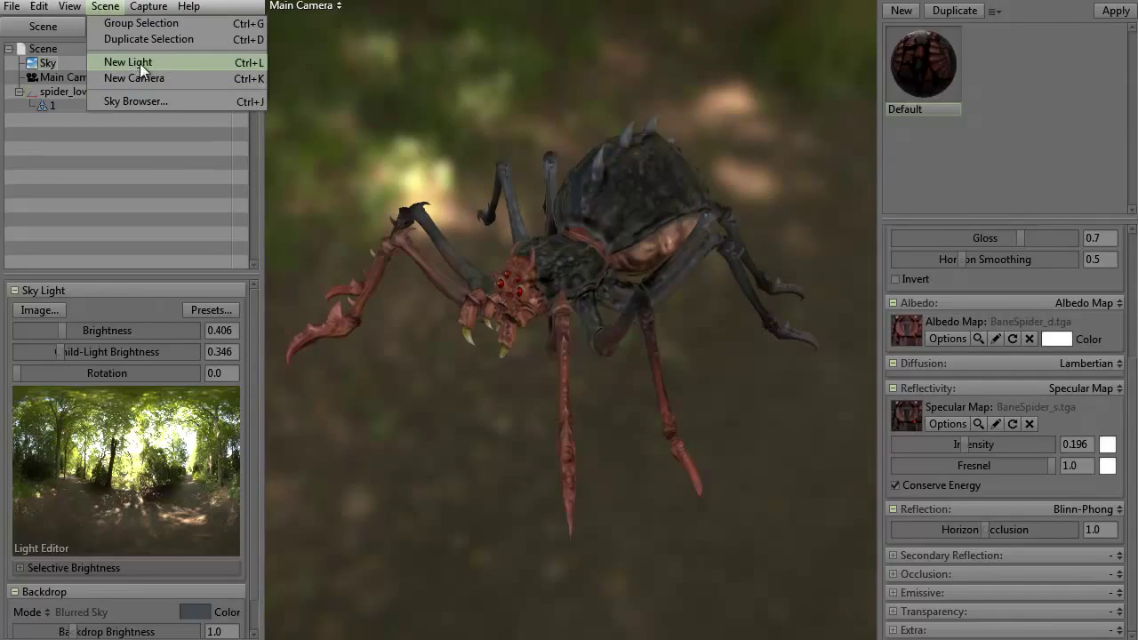
{"action": "left_click", "coordinate": [389, 393]}
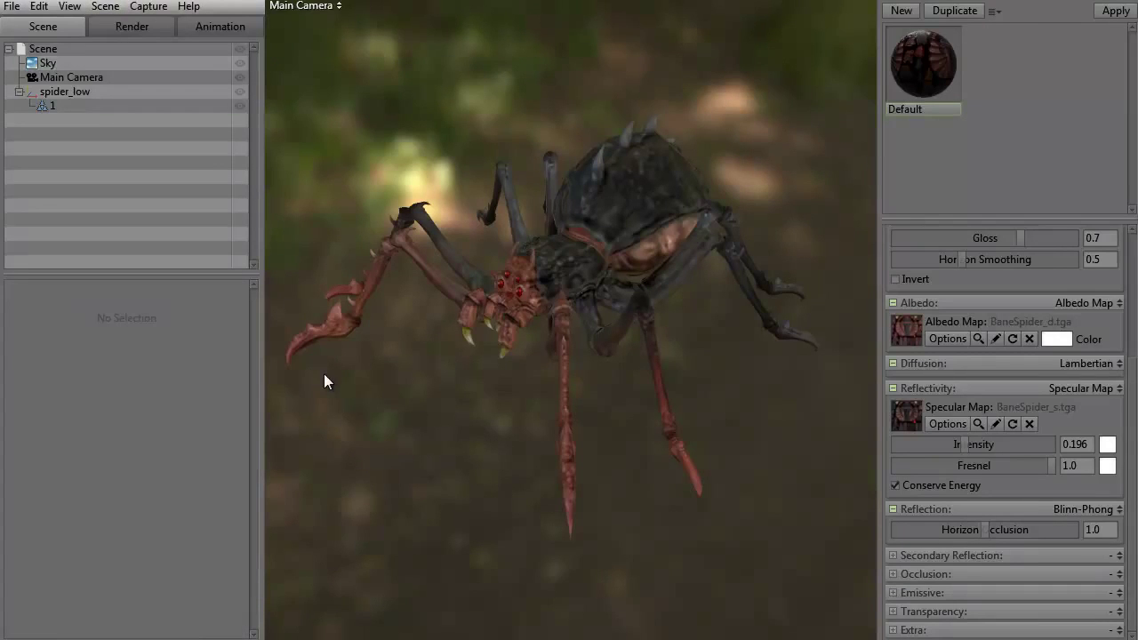
{"action": "key", "text": "ctrl+l"}
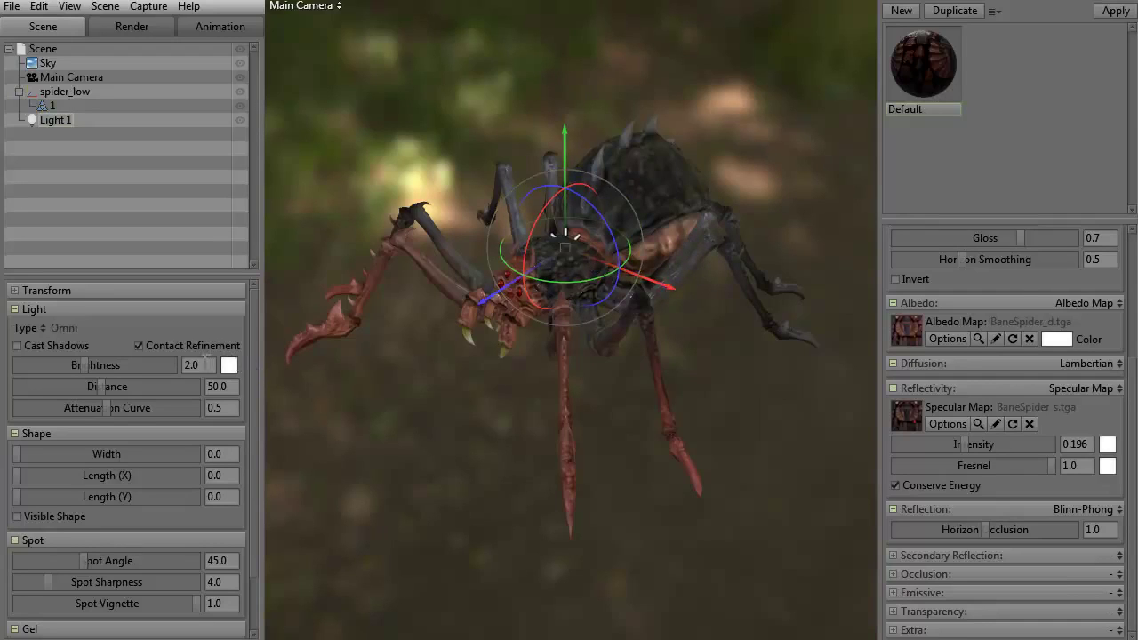
{"action": "left_click_drag", "start_coordinate": [194, 366], "coordinate": [186, 370]}
{"action": "key", "text": "Return"}
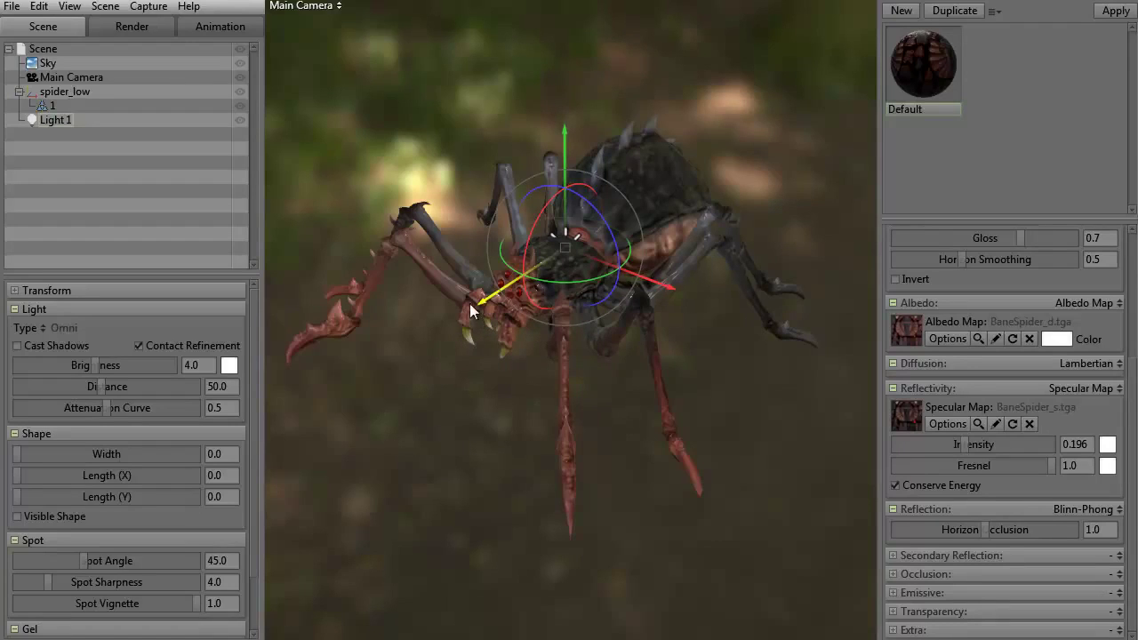
- Move the omni light out of the spider's body, placing it above and well off to one side
{"action": "left_click_drag", "start_coordinate": [480, 301], "coordinate": [298, 462]}
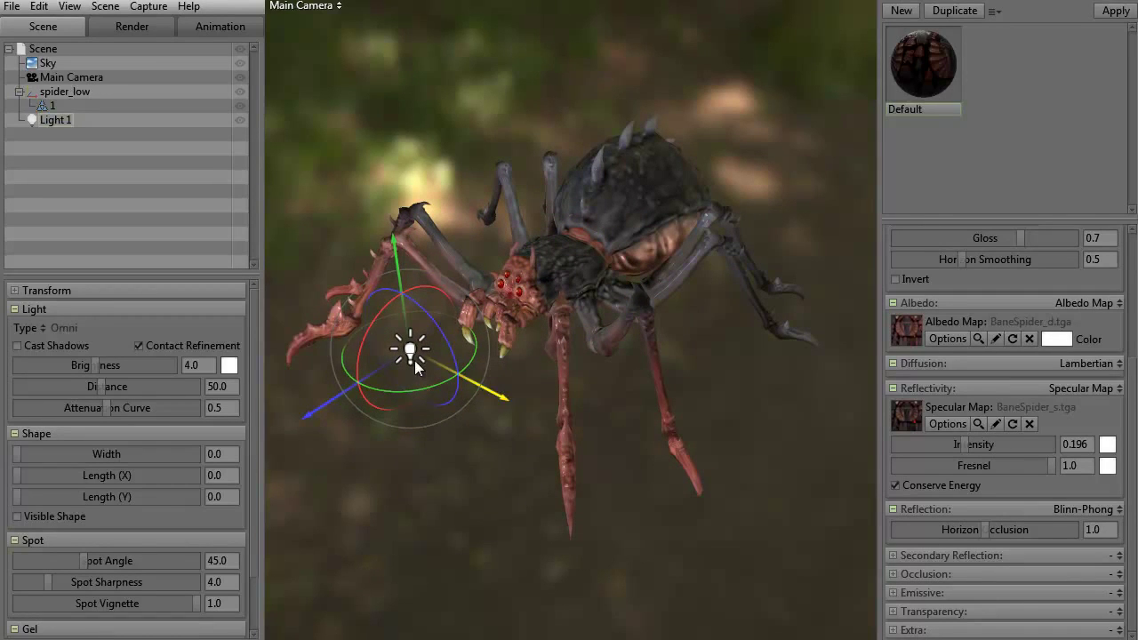
{"action": "left_click_drag", "start_coordinate": [391, 235], "coordinate": [360, 41]}
{"action": "left_click_drag", "start_coordinate": [441, 468], "coordinate": [522, 334]}
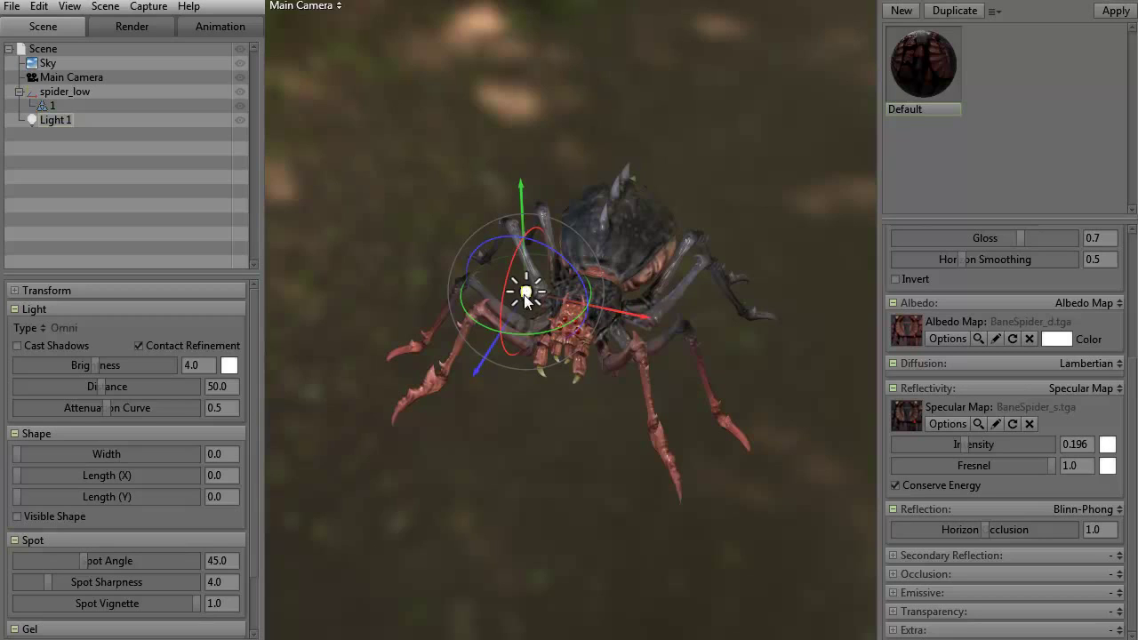
{"action": "left_click_drag", "start_coordinate": [526, 297], "coordinate": [376, 189]}
{"action": "left_click_drag", "start_coordinate": [449, 422], "coordinate": [504, 411]}
{"action": "left_click_drag", "start_coordinate": [410, 300], "coordinate": [350, 303]}
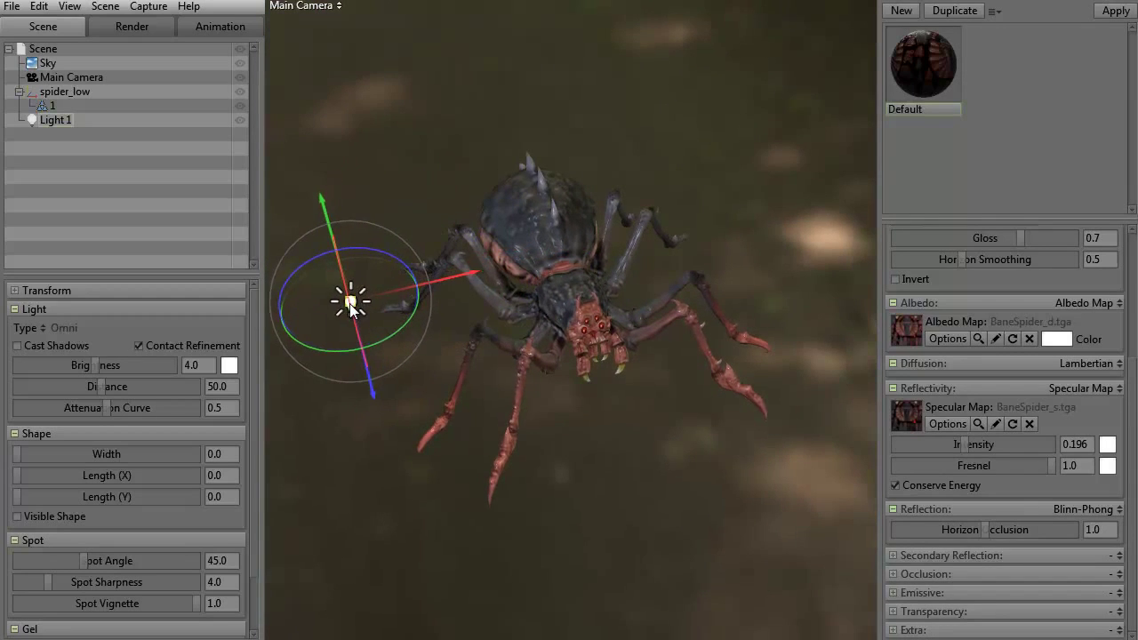
{"action": "left_click_drag", "start_coordinate": [594, 423], "coordinate": [594, 294]}
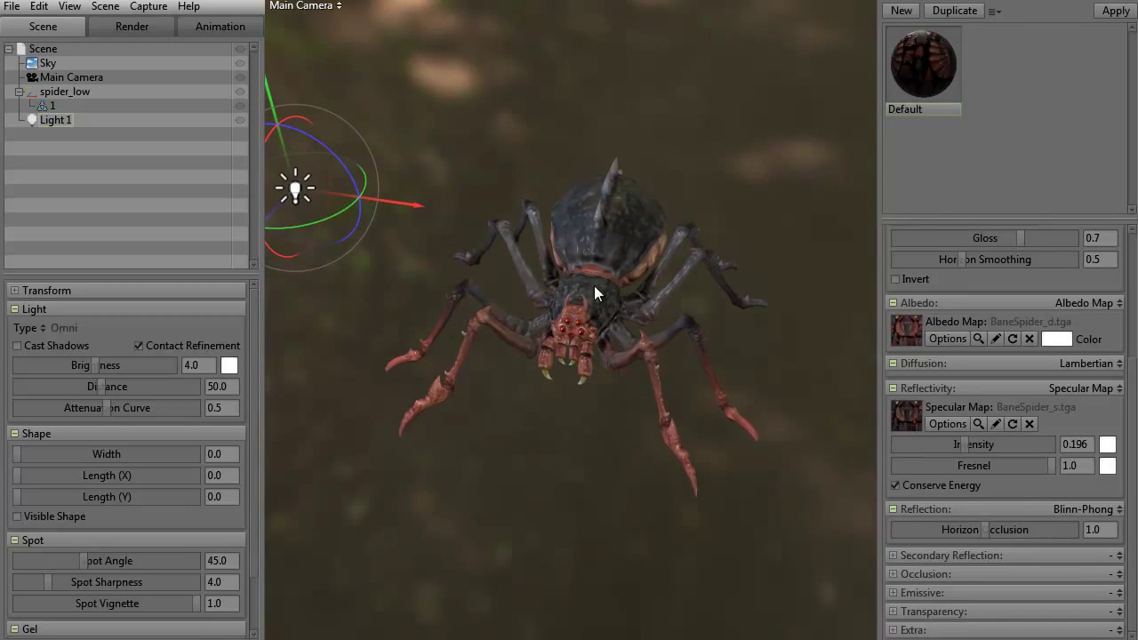
- Enable shadow casting for the omni light and shift it slightly higher and farther from the spider
{"action": "left_click", "coordinate": [17, 346]}
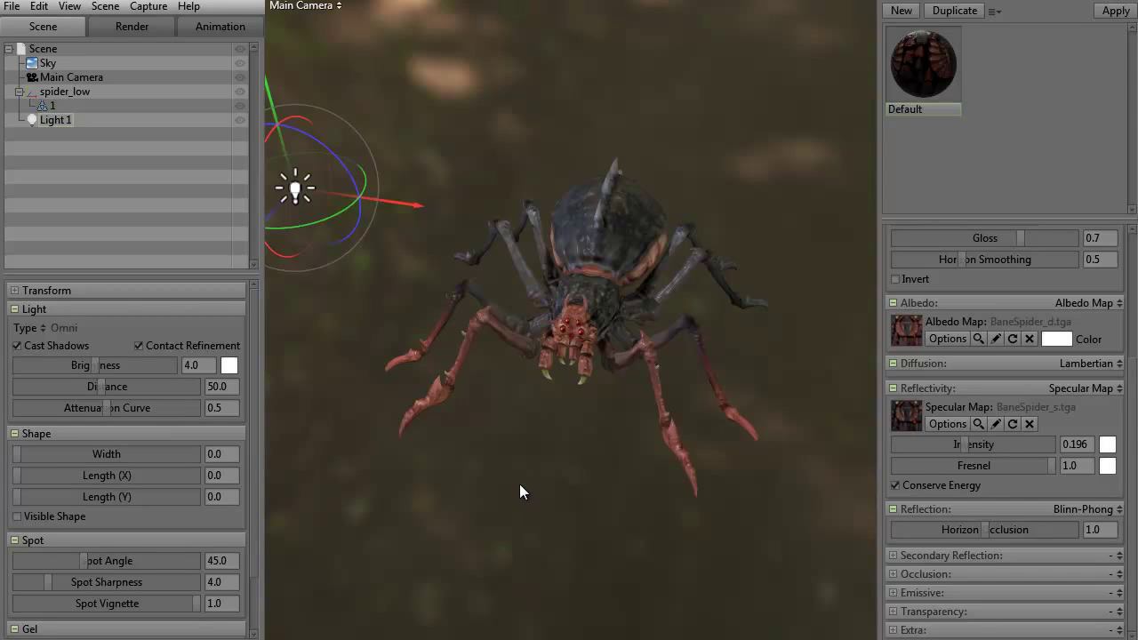
{"action": "left_click_drag", "start_coordinate": [415, 391], "coordinate": [502, 476]}
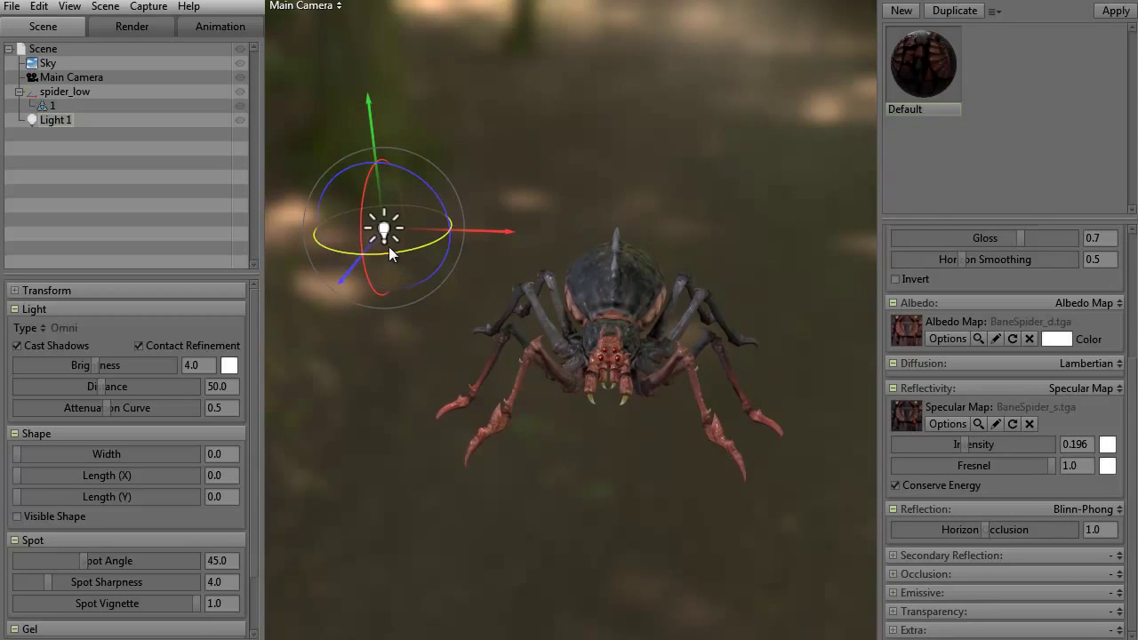
{"action": "left_click_drag", "start_coordinate": [361, 215], "coordinate": [333, 176]}
{"action": "left_click_drag", "start_coordinate": [631, 391], "coordinate": [453, 444]}
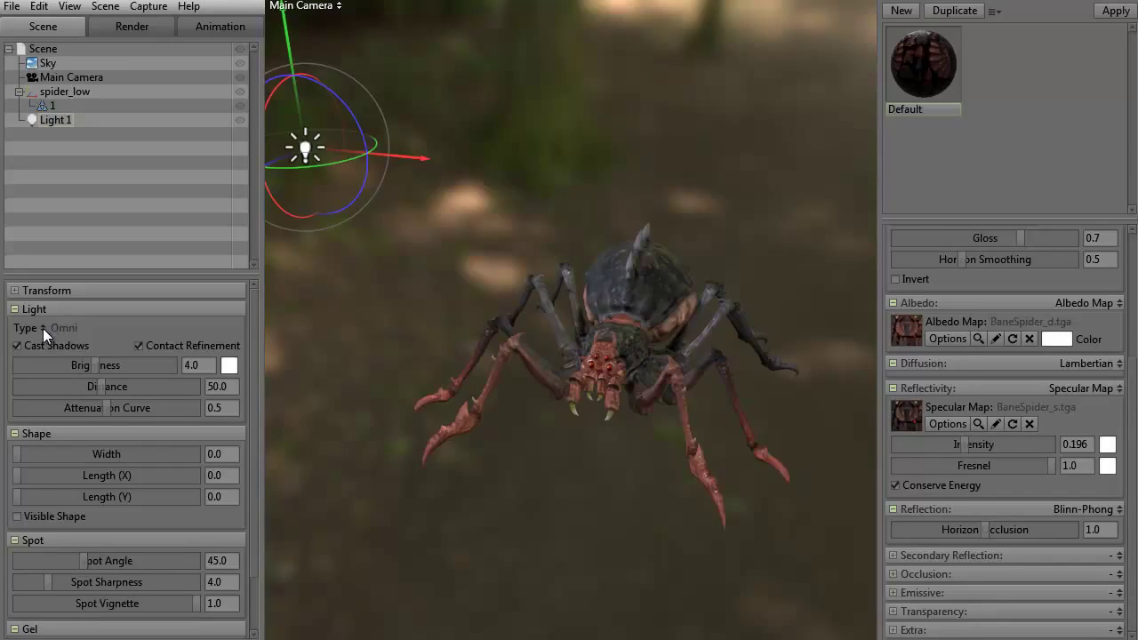
- Change the light type to Spot and rotate it until its cone points at the spider
{"action": "left_click", "coordinate": [45, 328]}
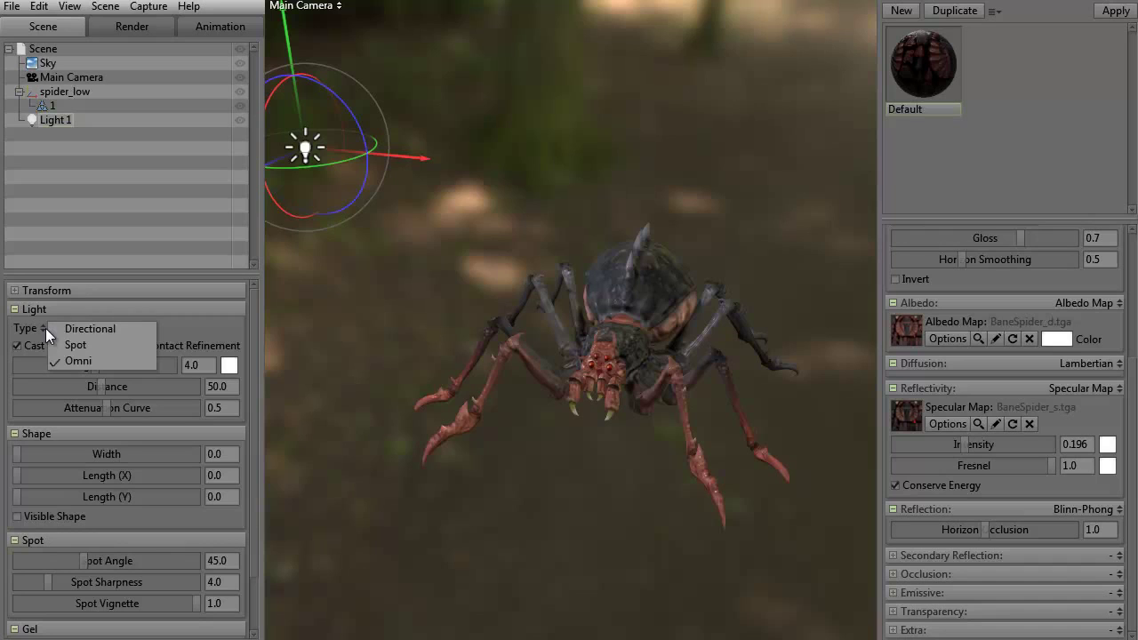
{"action": "left_click", "coordinate": [55, 344]}
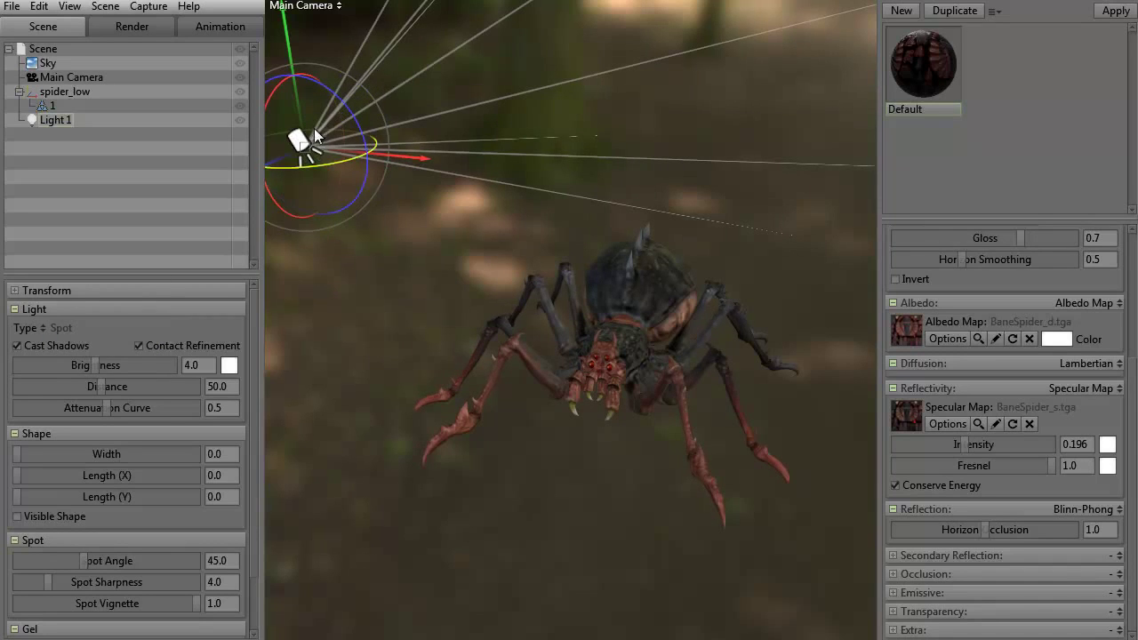
{"action": "left_click_drag", "start_coordinate": [328, 160], "coordinate": [368, 90]}
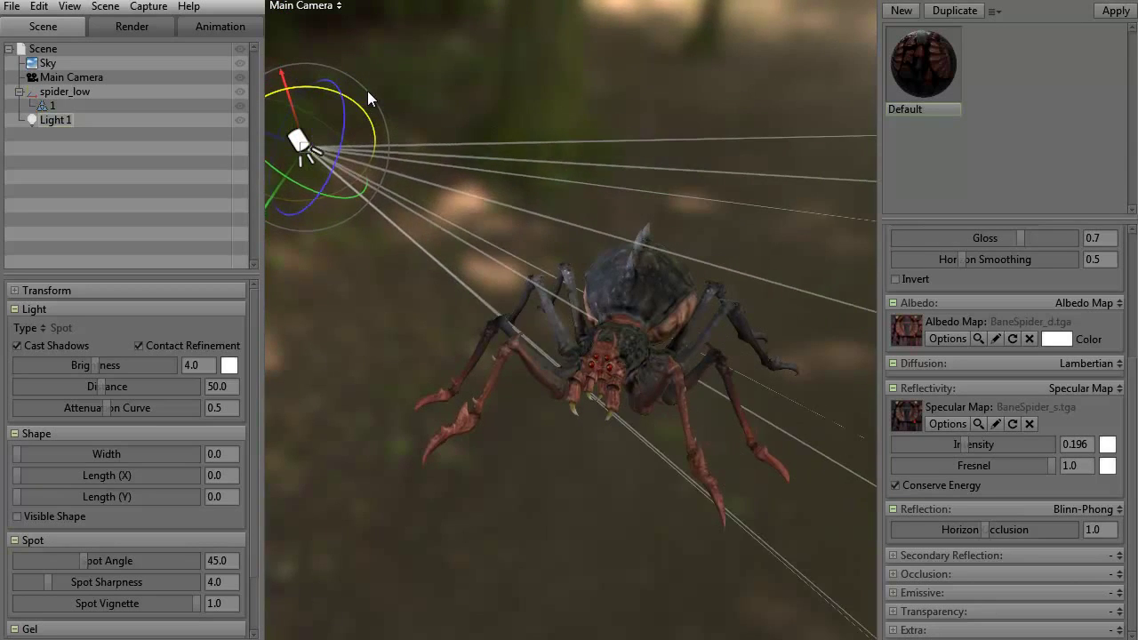
{"action": "left_click_drag", "start_coordinate": [339, 155], "coordinate": [538, 338]}
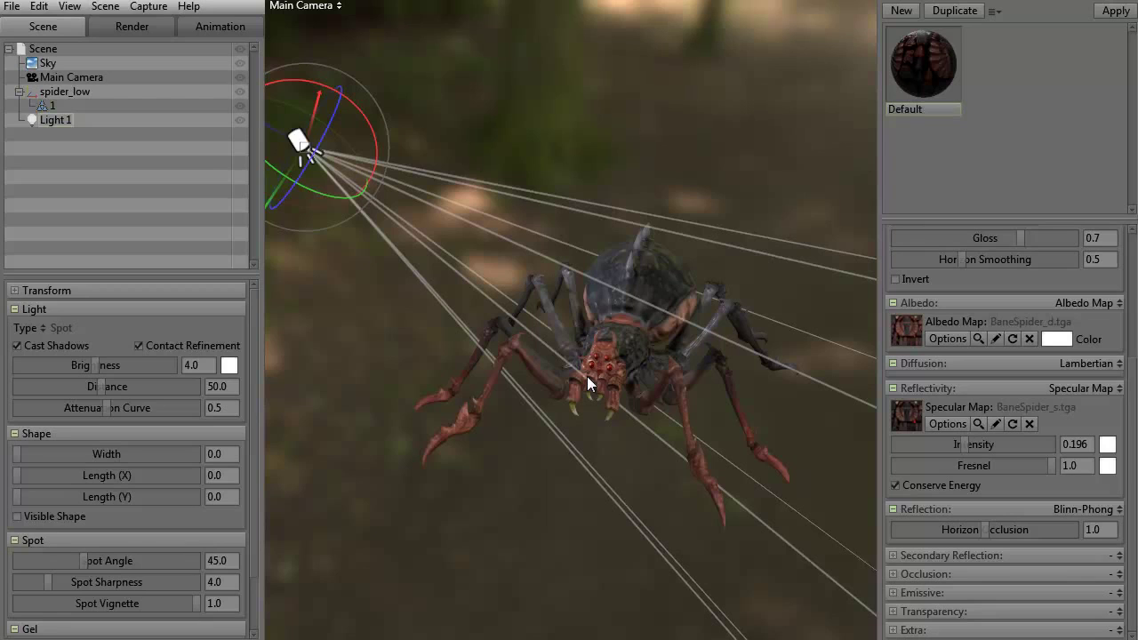
- Change the light type to Directional and check its effect on the spider from several angles
{"action": "left_click", "coordinate": [45, 330]}
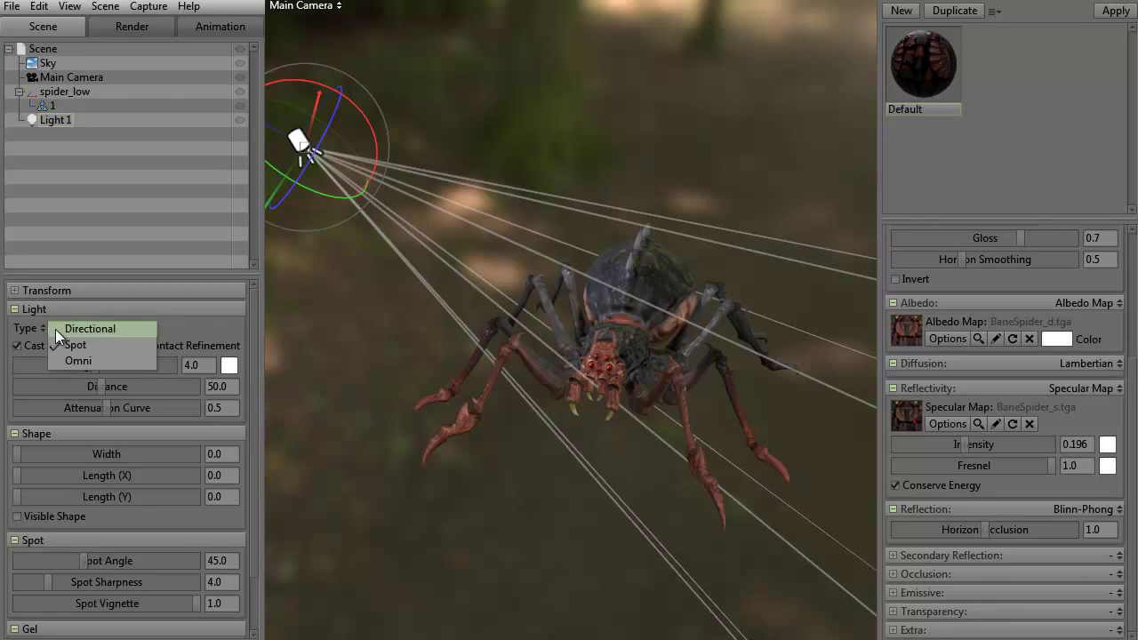
{"action": "left_click", "coordinate": [55, 329]}
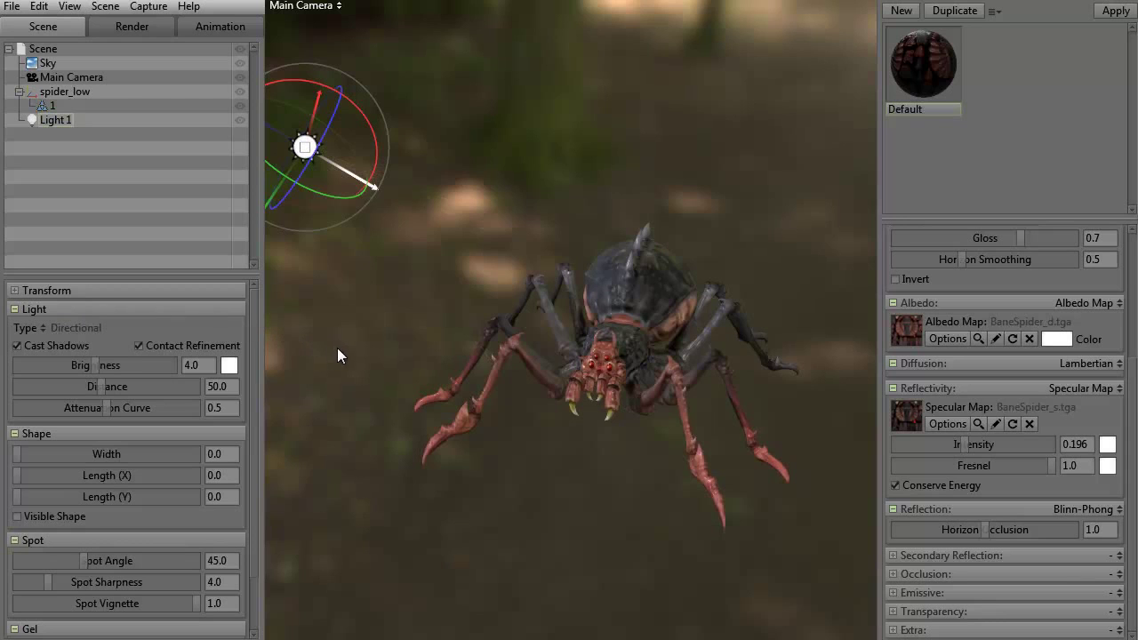
{"action": "left_click_drag", "start_coordinate": [354, 332], "coordinate": [333, 348]}
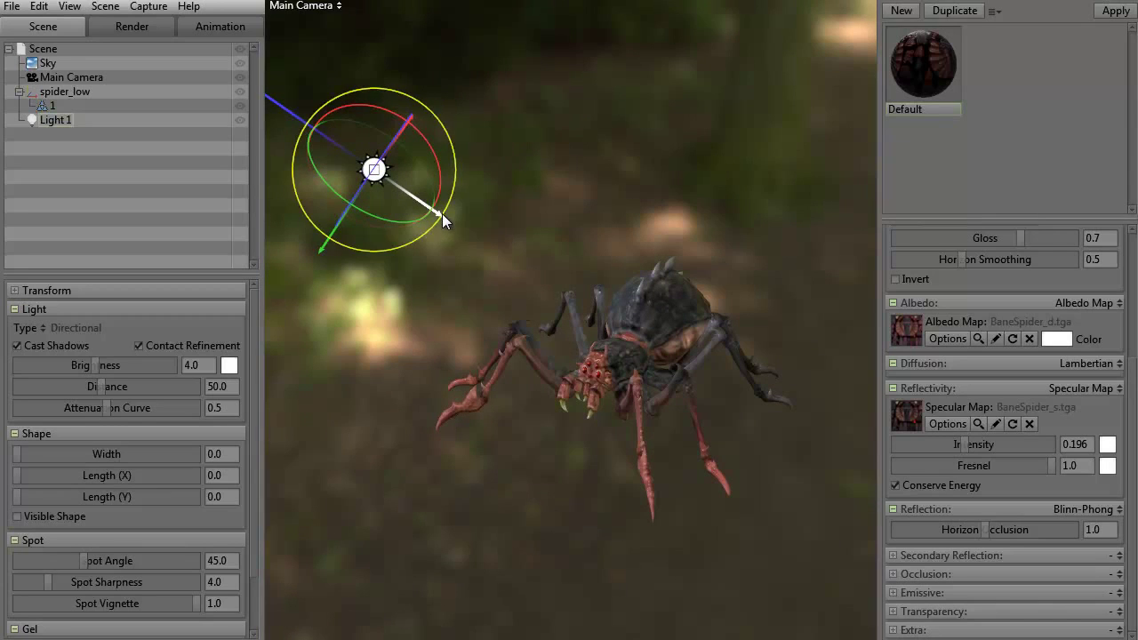
{"action": "left_click_drag", "start_coordinate": [400, 365], "coordinate": [480, 315]}
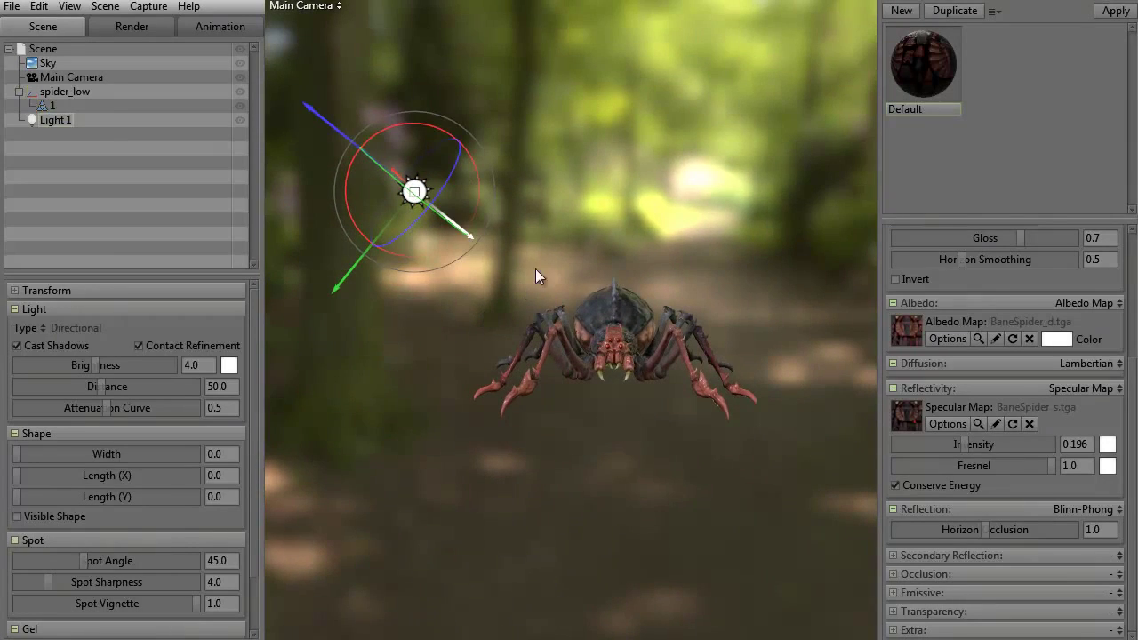
{"action": "left_click_drag", "start_coordinate": [486, 465], "coordinate": [453, 495]}
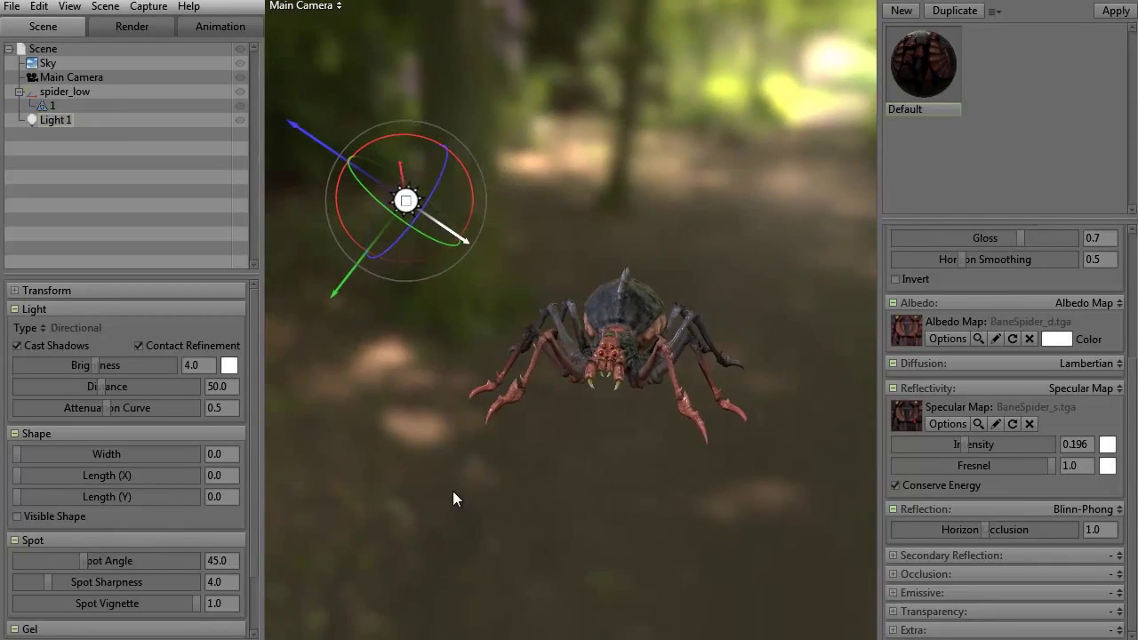
{"action": "left_click_drag", "start_coordinate": [410, 352], "coordinate": [414, 322]}
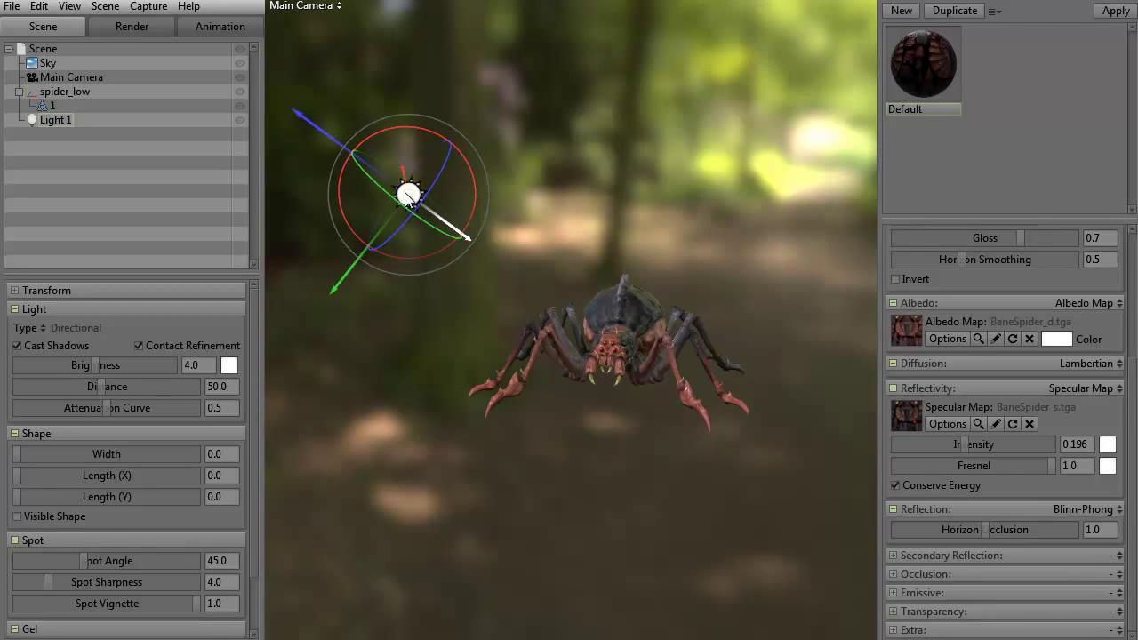
- Move the directional light above the spider, rotate it to shine steeply downward, and shift it to one side
{"action": "left_click_drag", "start_coordinate": [408, 193], "coordinate": [592, 41]}
{"action": "left_click_drag", "start_coordinate": [539, 111], "coordinate": [485, 230]}
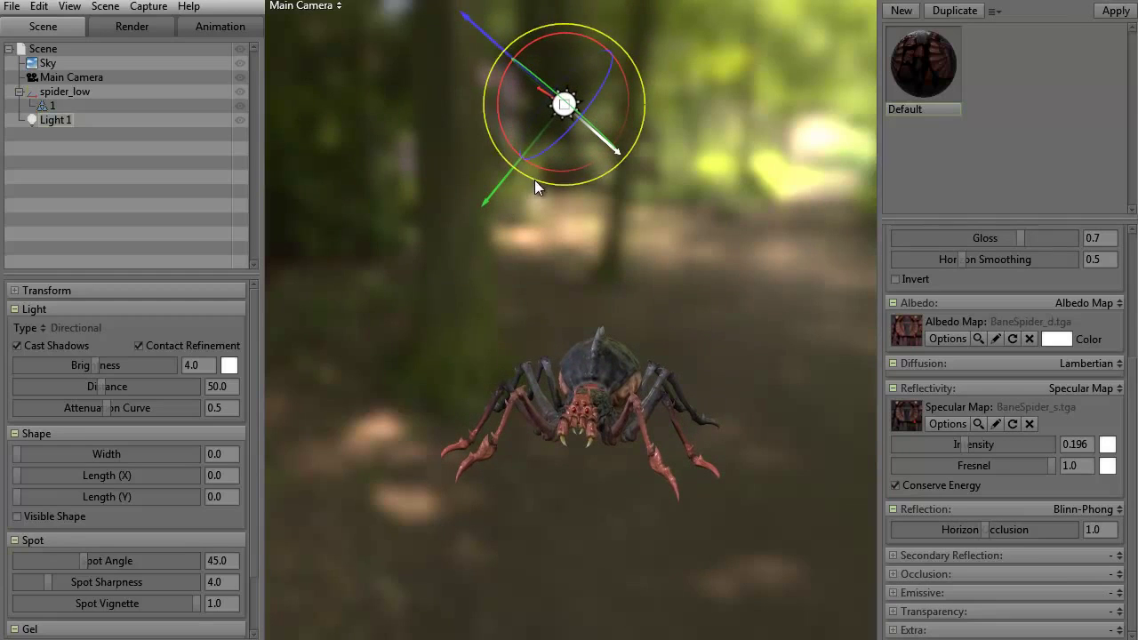
{"action": "left_click_drag", "start_coordinate": [542, 167], "coordinate": [491, 147]}
{"action": "left_click_drag", "start_coordinate": [563, 351], "coordinate": [435, 407]}
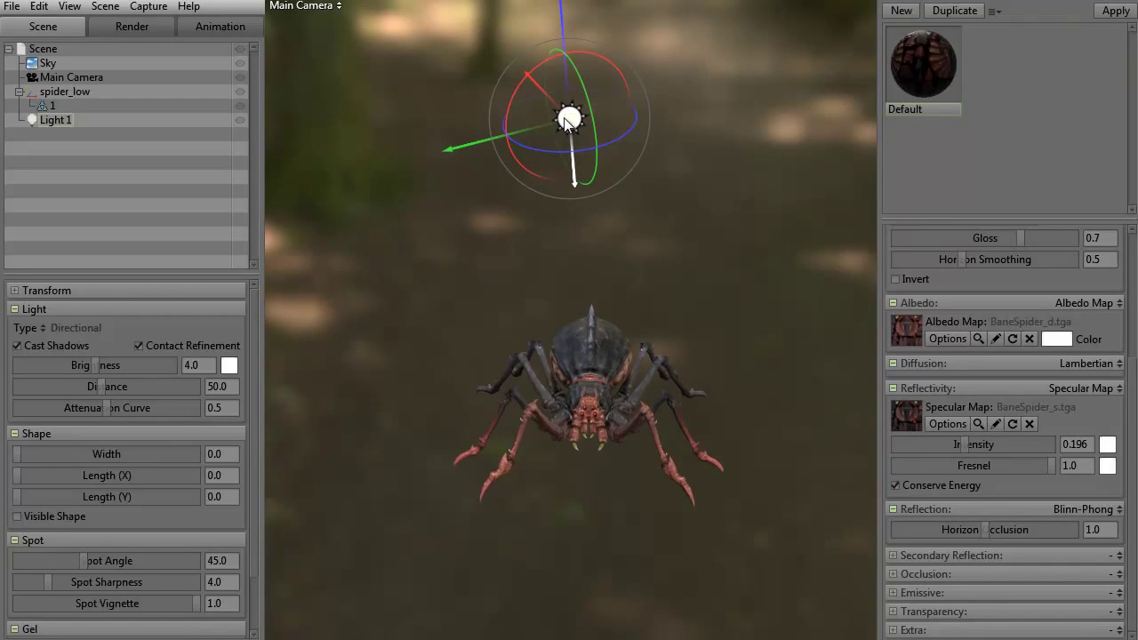
{"action": "left_click_drag", "start_coordinate": [459, 288], "coordinate": [469, 257]}
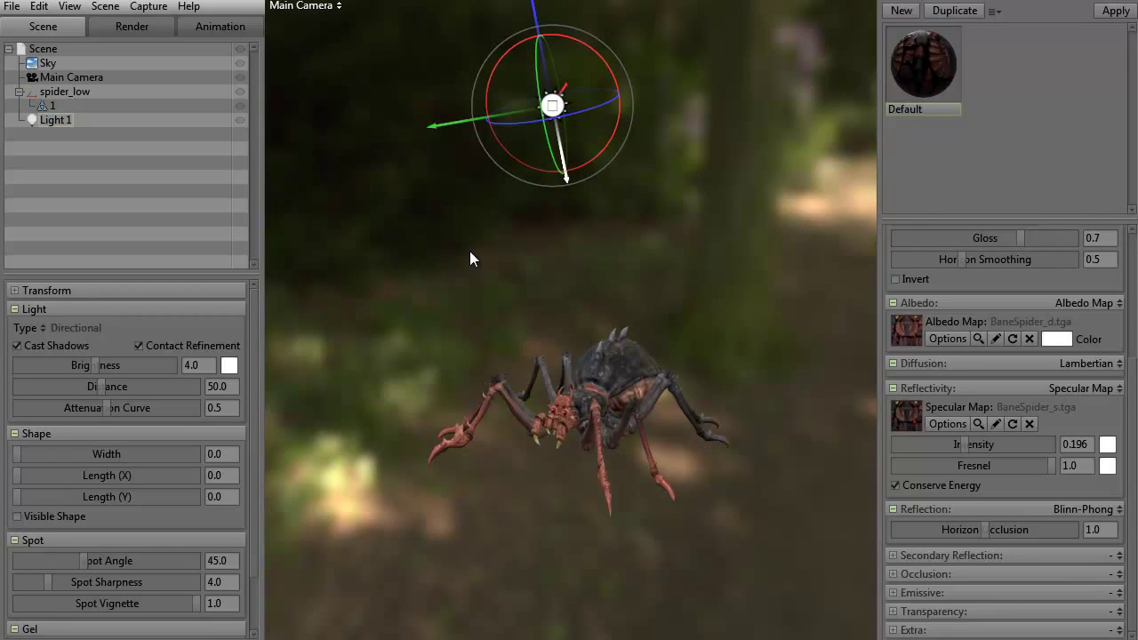
{"action": "left_click_drag", "start_coordinate": [551, 105], "coordinate": [358, 111]}
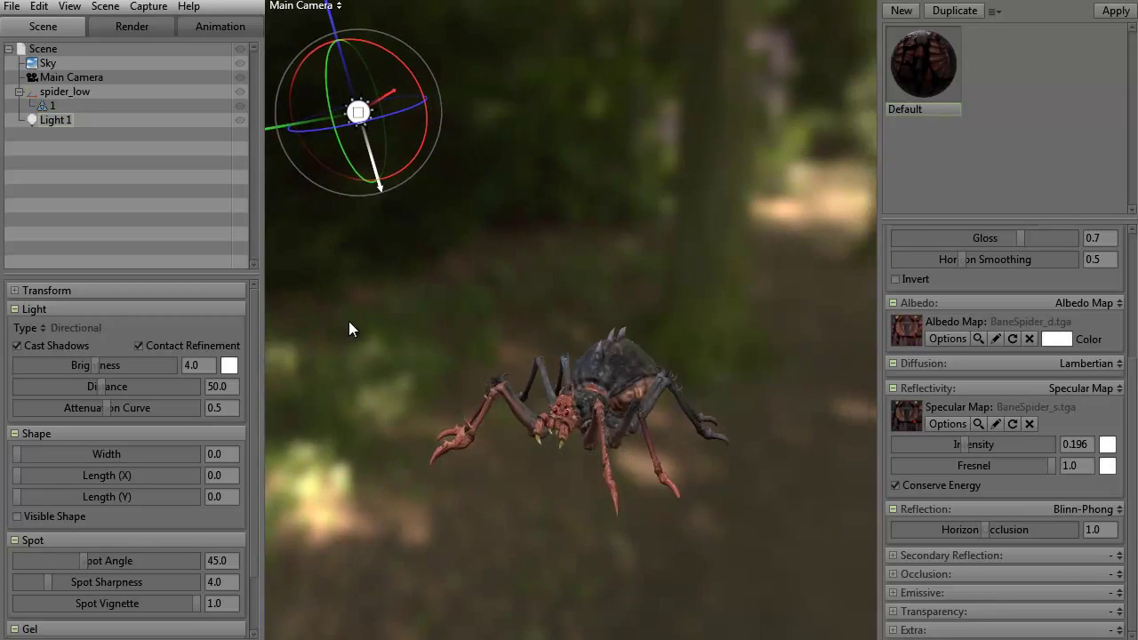
- Dim the directional light's colour to light grey dadada and inspect the spider up close
{"action": "left_click", "coordinate": [228, 366]}
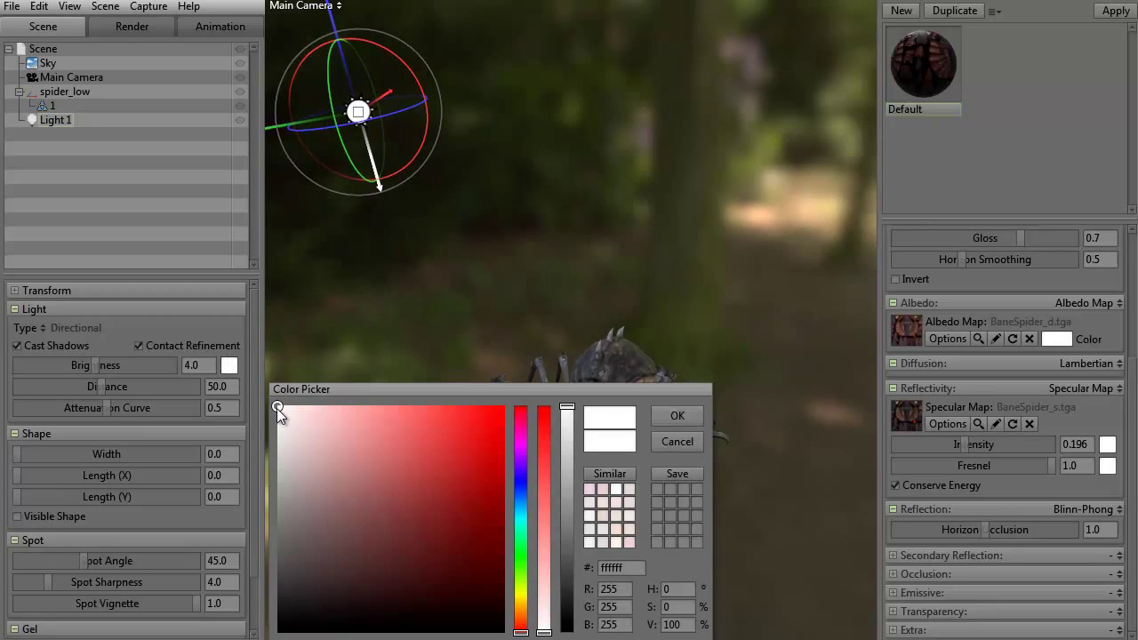
{"action": "left_click_drag", "start_coordinate": [278, 413], "coordinate": [273, 438]}
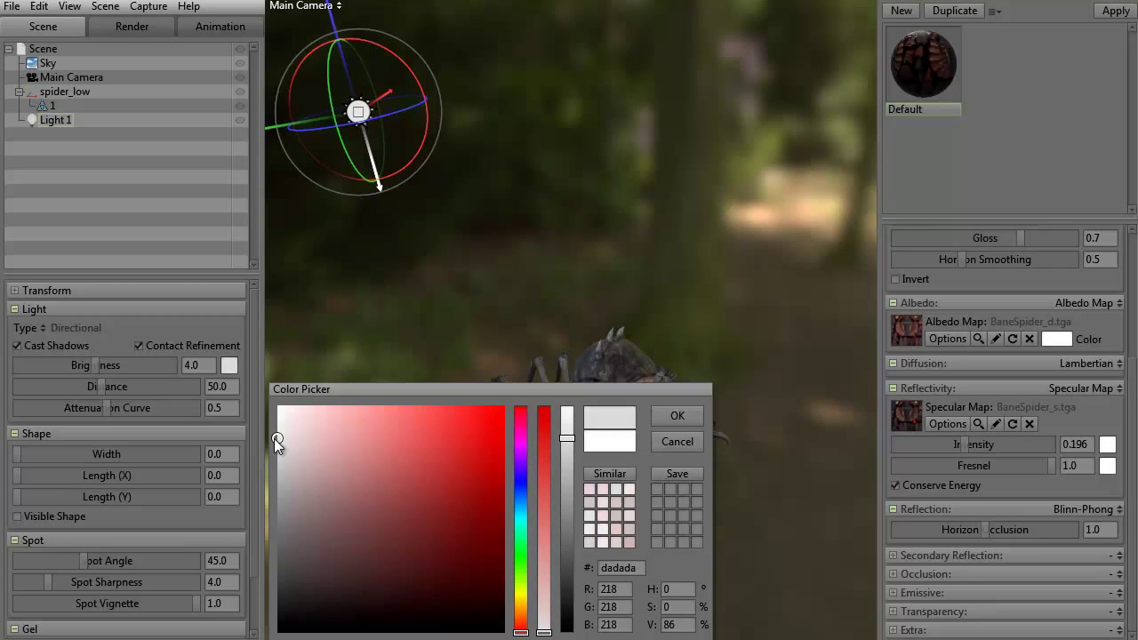
{"action": "left_click", "coordinate": [662, 417]}
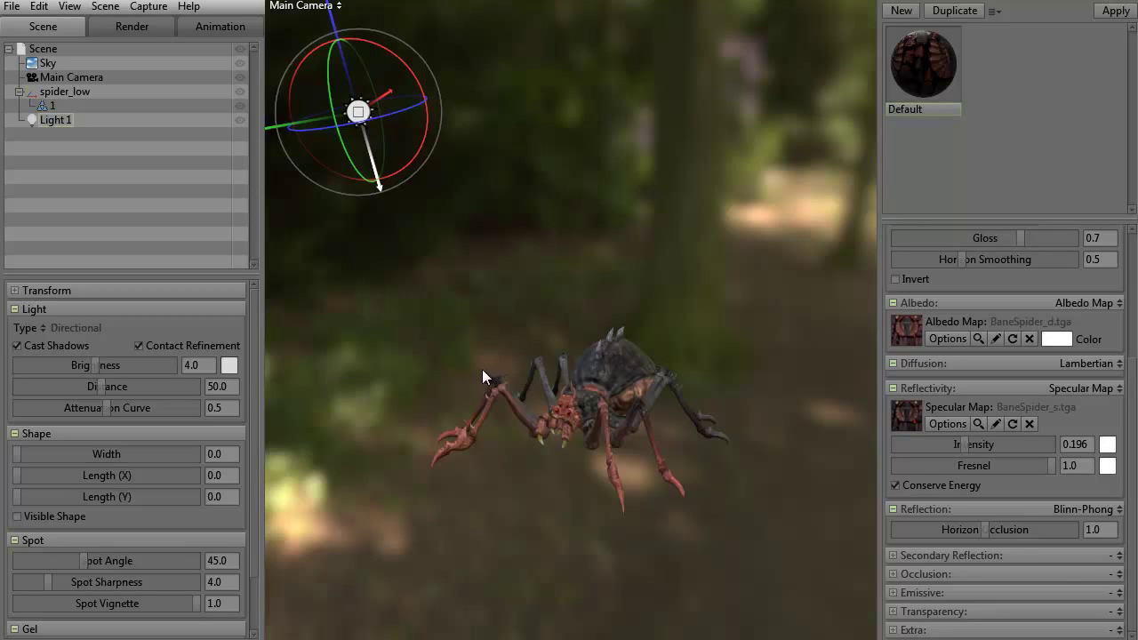
{"action": "right_click_drag", "start_coordinate": [409, 317], "coordinate": [402, 287]}
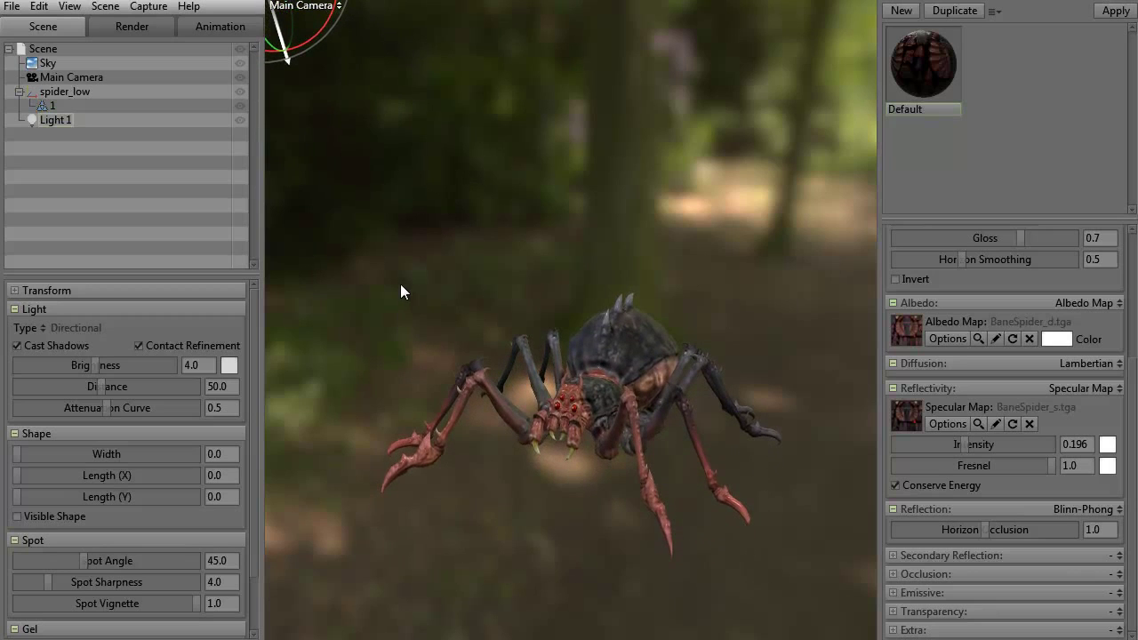
{"action": "left_click_drag", "start_coordinate": [384, 315], "coordinate": [375, 319]}
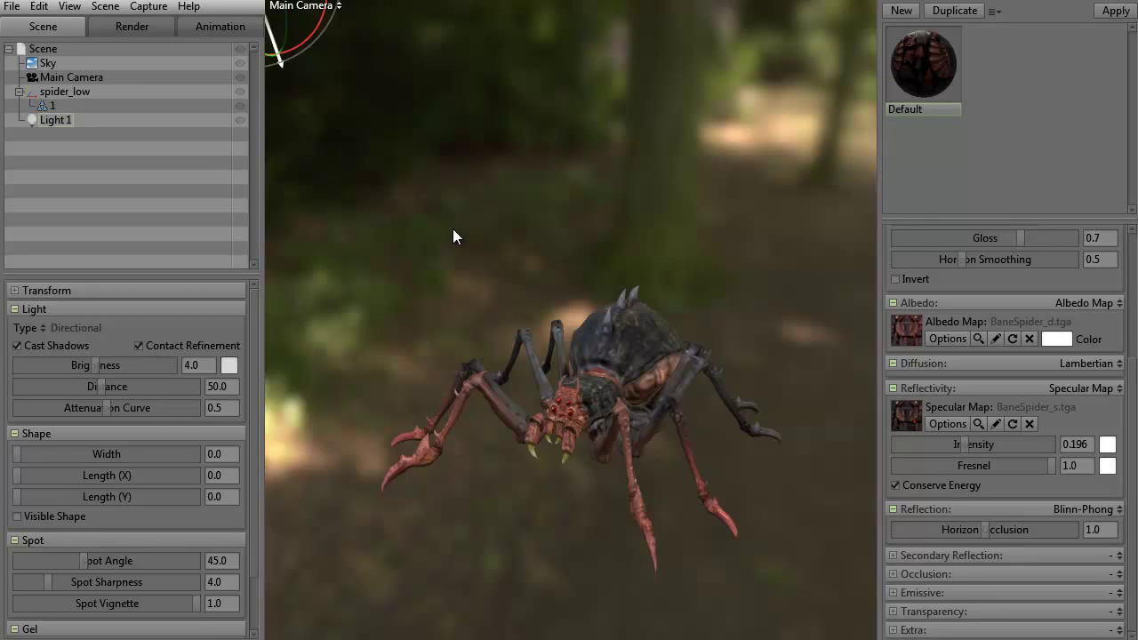
- Add a second omni light below and in front of the spider and set its brightness to 6
{"action": "key", "text": "ctrl+l"}
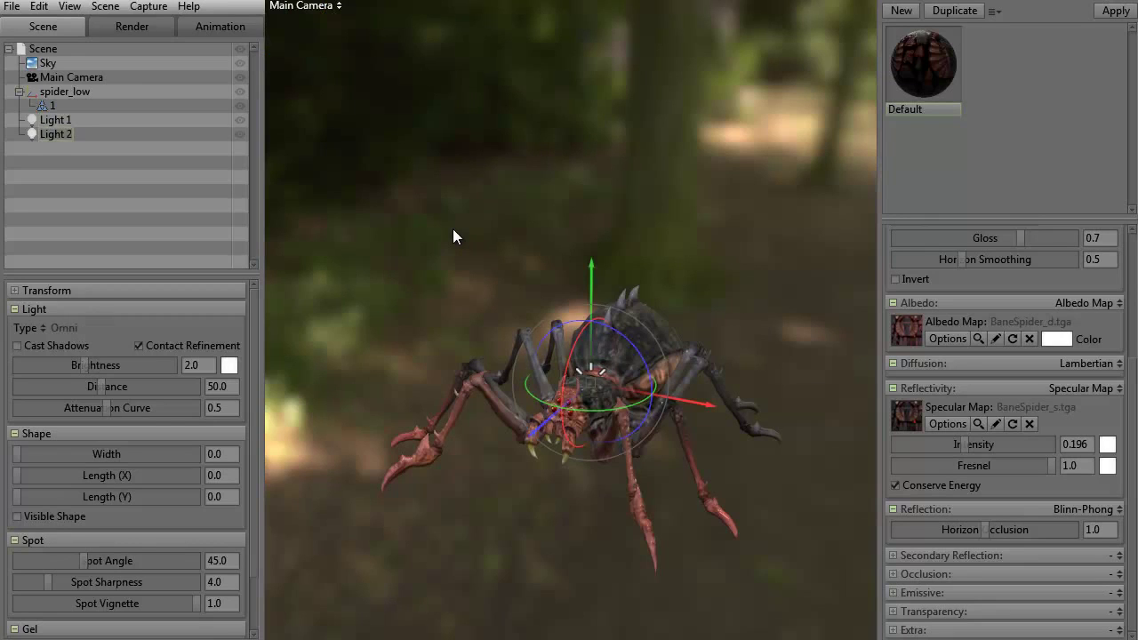
{"action": "left_click_drag", "start_coordinate": [532, 433], "coordinate": [394, 324]}
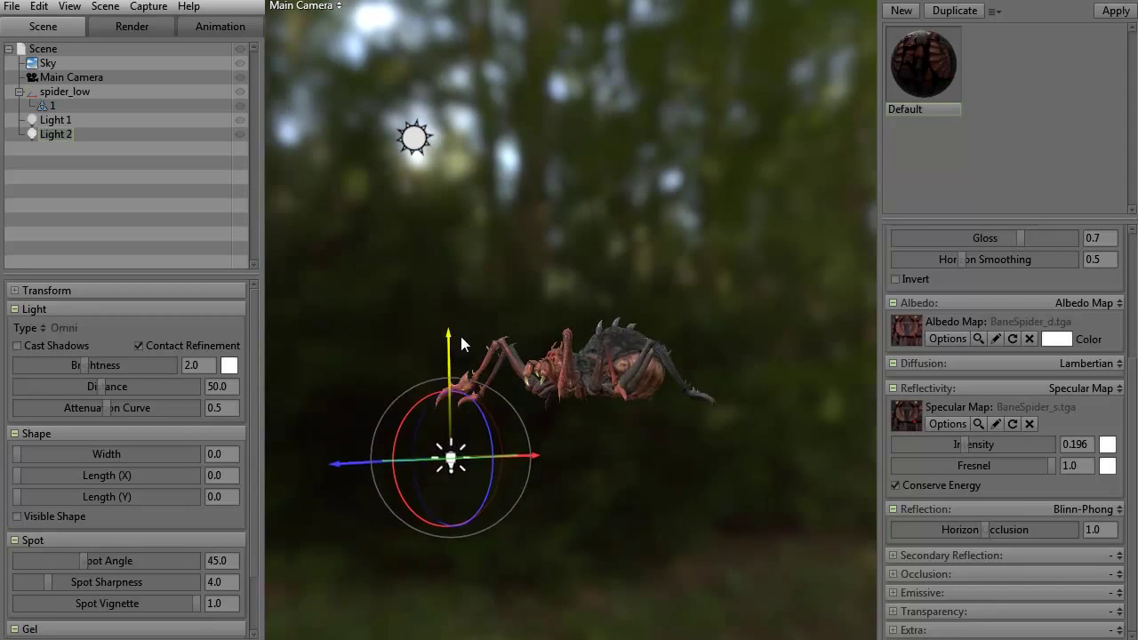
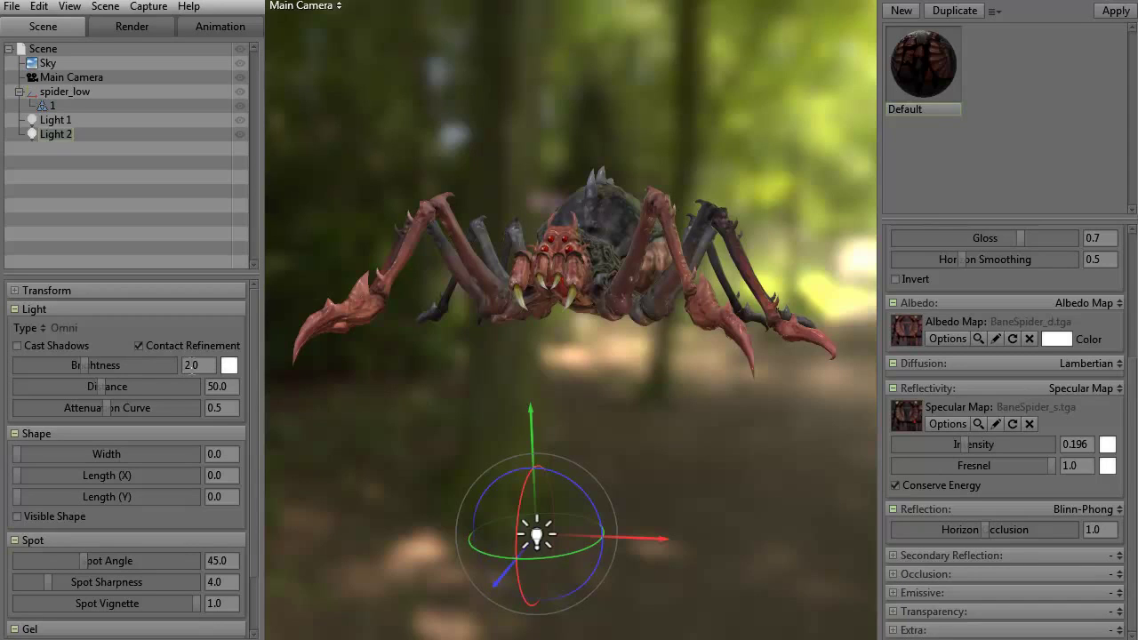
{"action": "type", "text": "."}
{"action": "type", "text": "."}
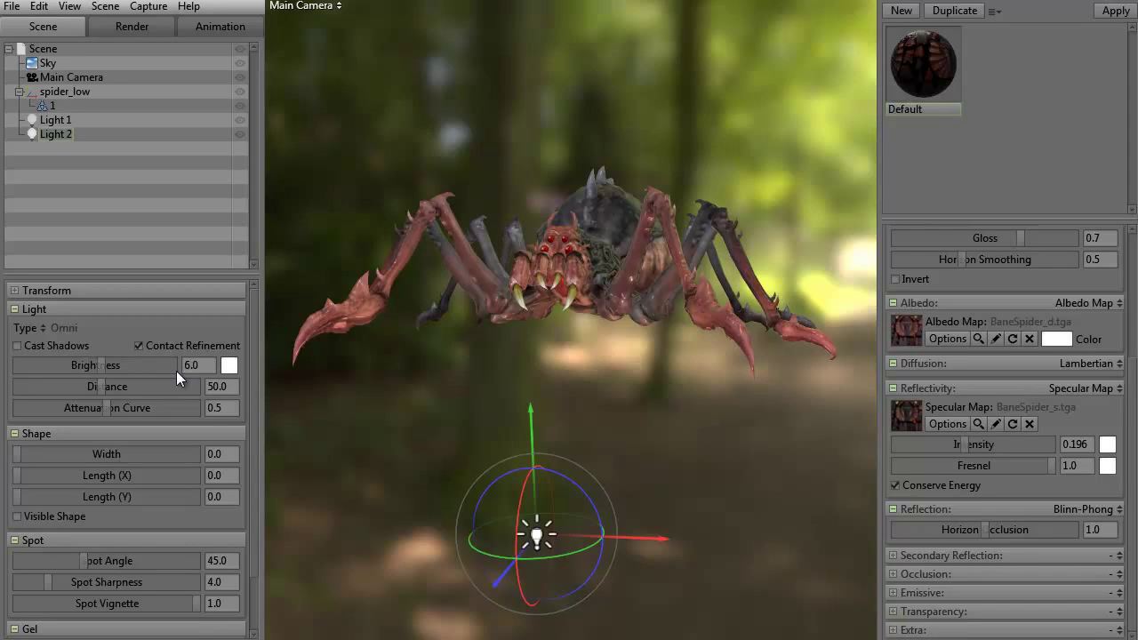
- Change the second light's colour to green 43a201 and view the spider from above
{"action": "left_click", "coordinate": [229, 366]}
{"action": "left_click_drag", "start_coordinate": [494, 440], "coordinate": [503, 488]}
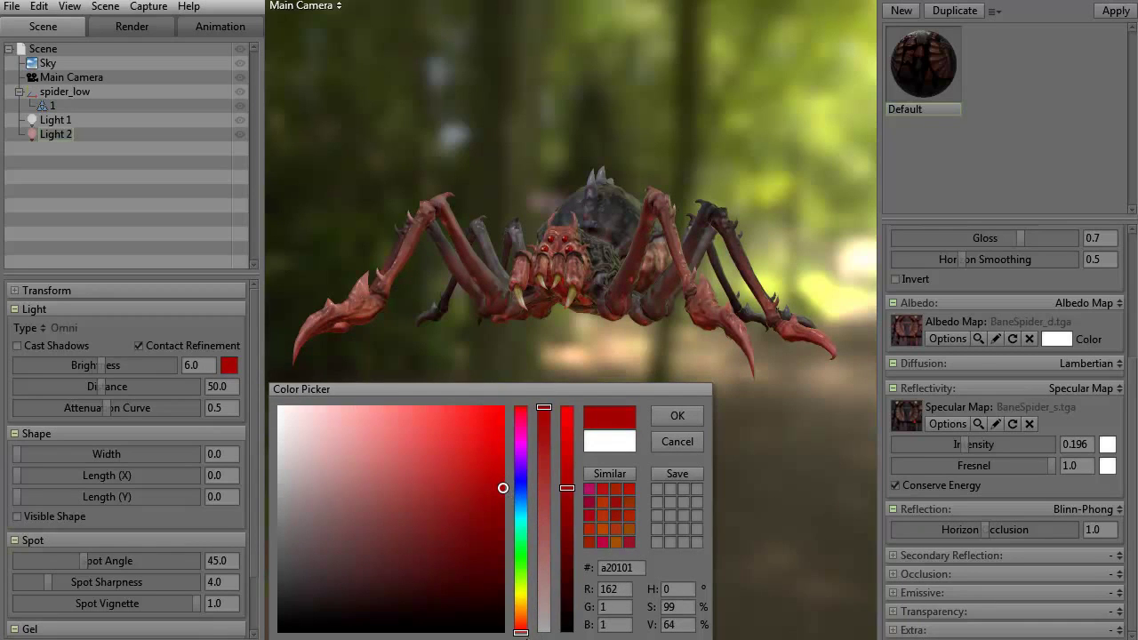
{"action": "left_click_drag", "start_coordinate": [522, 632], "coordinate": [526, 572]}
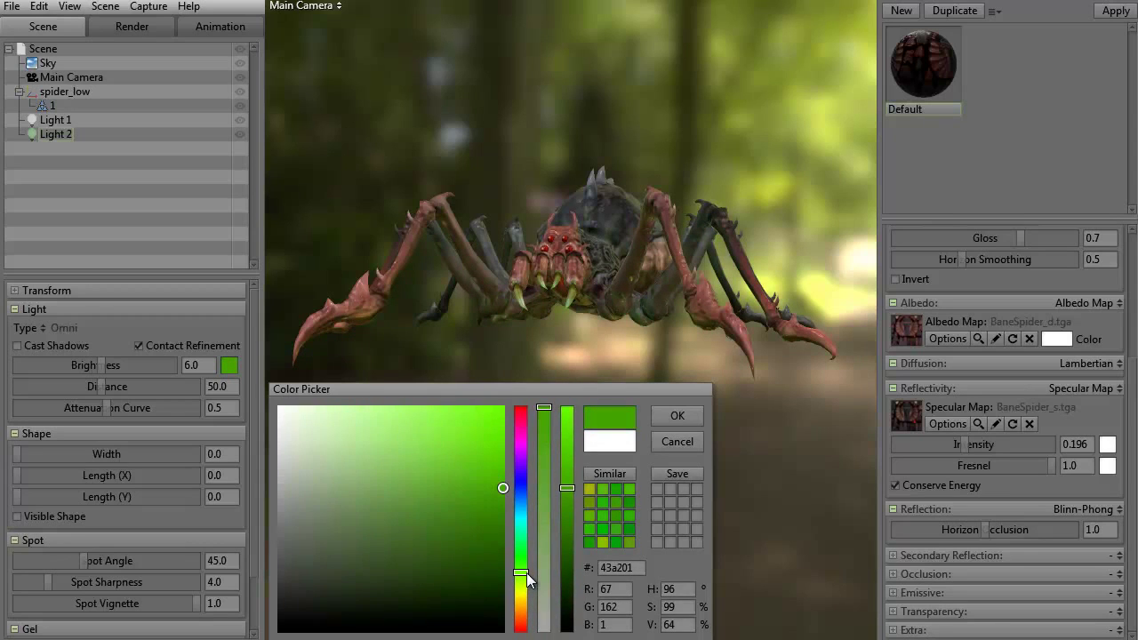
{"action": "left_click", "coordinate": [681, 413]}
{"action": "left_click_drag", "start_coordinate": [405, 438], "coordinate": [446, 537]}
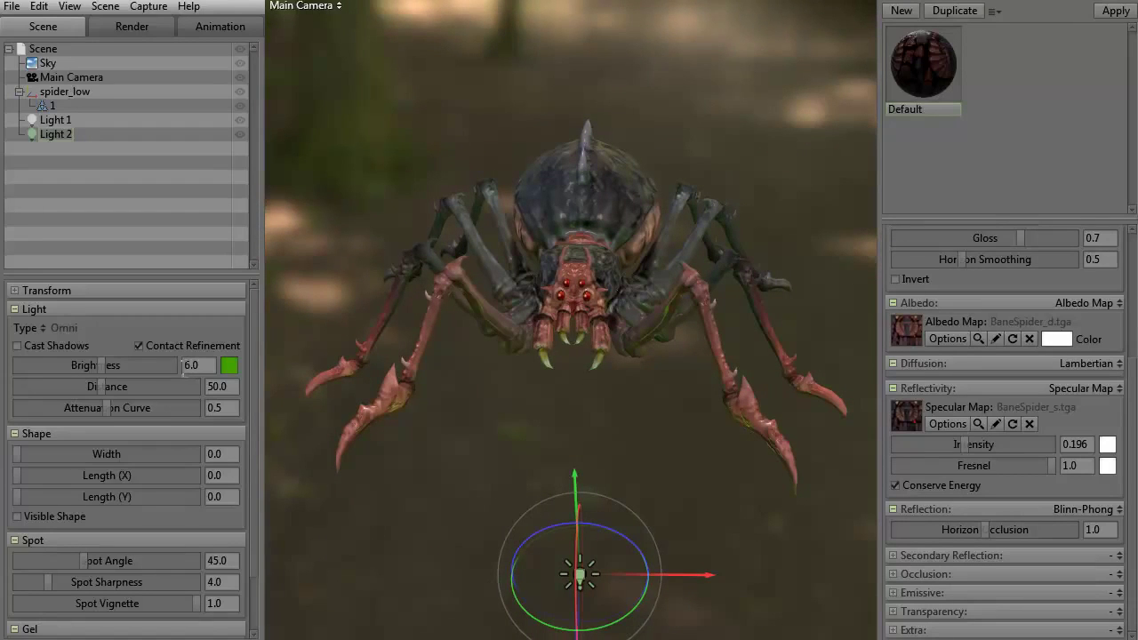
- Set the green light's brightness to 5 and its distance to 75.82, testing larger distances in between
{"action": "double_click", "coordinate": [190, 365]}
{"action": "type", "text": "5"}
{"action": "key", "text": "Return"}
{"action": "mouse_move", "coordinate": [102, 385]}
{"action": "left_mouse_down"}
{"action": "mouse_move", "coordinate": [192, 387]}
{"action": "mouse_move", "coordinate": [100, 387]}
{"action": "mouse_move", "coordinate": [110, 389]}
{"action": "left_mouse_up"}
{"action": "right_click_drag", "start_coordinate": [473, 421], "coordinate": [430, 291]}
{"action": "left_click_drag", "start_coordinate": [429, 291], "coordinate": [587, 277]}
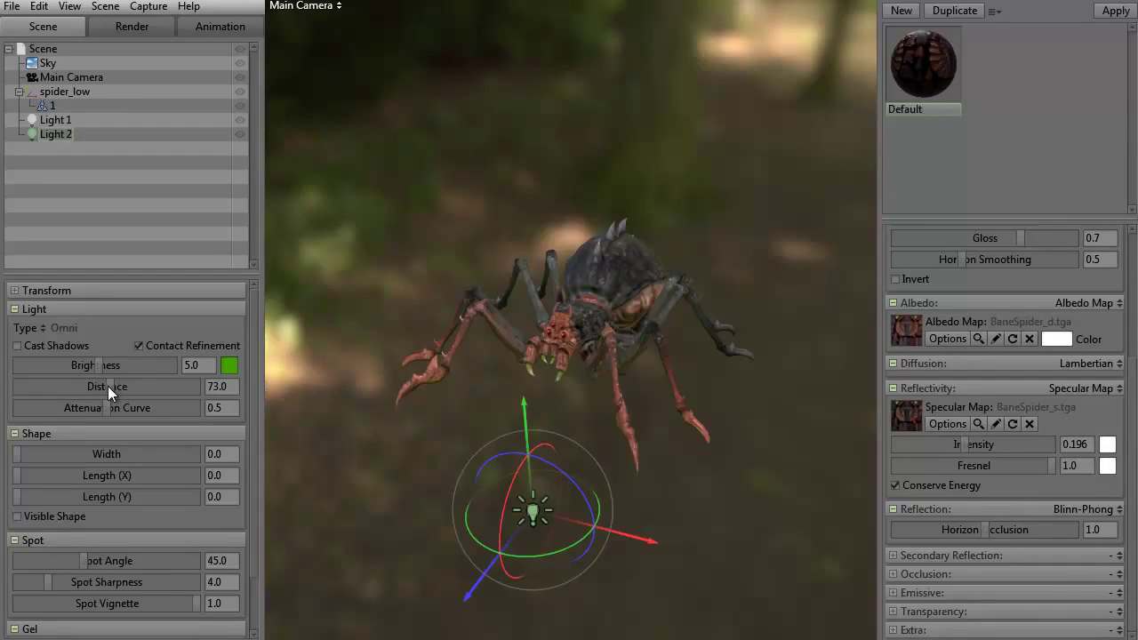
{"action": "left_click_drag", "start_coordinate": [108, 387], "coordinate": [239, 392]}
{"action": "left_click_drag", "start_coordinate": [196, 392], "coordinate": [111, 389]}
{"action": "mouse_move", "coordinate": [358, 420]}
{"action": "left_mouse_down"}
{"action": "mouse_move", "coordinate": [382, 462]}
{"action": "mouse_move", "coordinate": [351, 406]}
{"action": "mouse_move", "coordinate": [339, 414]}
{"action": "left_mouse_up"}
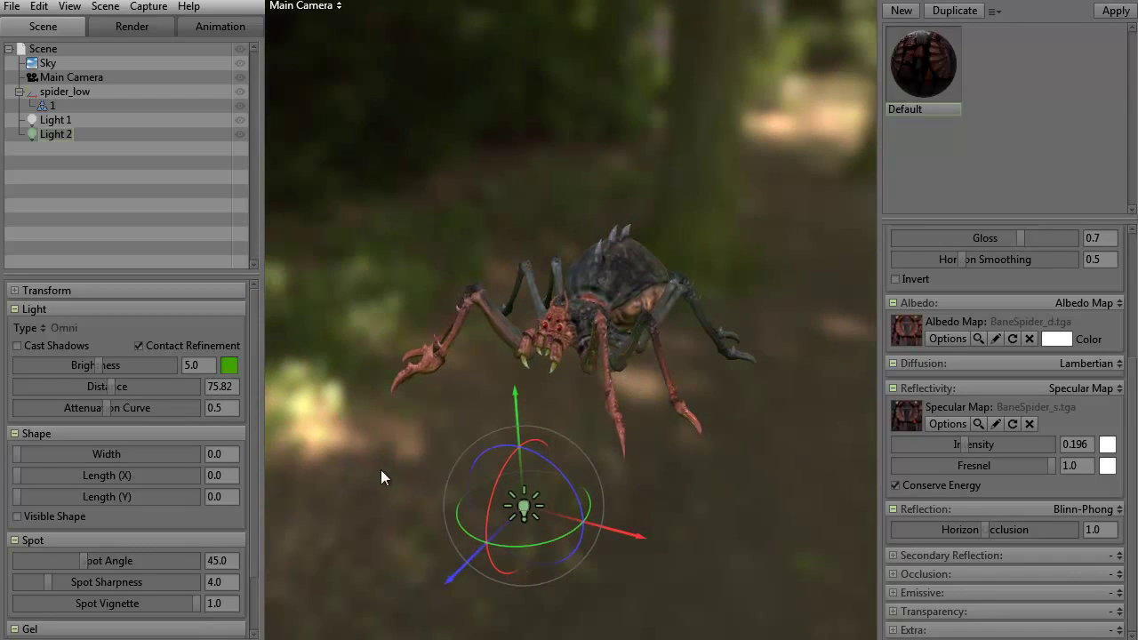
- Change the green light's type to Spot and rotate it until its cone points up at the spider
{"action": "left_click_drag", "start_coordinate": [381, 477], "coordinate": [357, 389]}
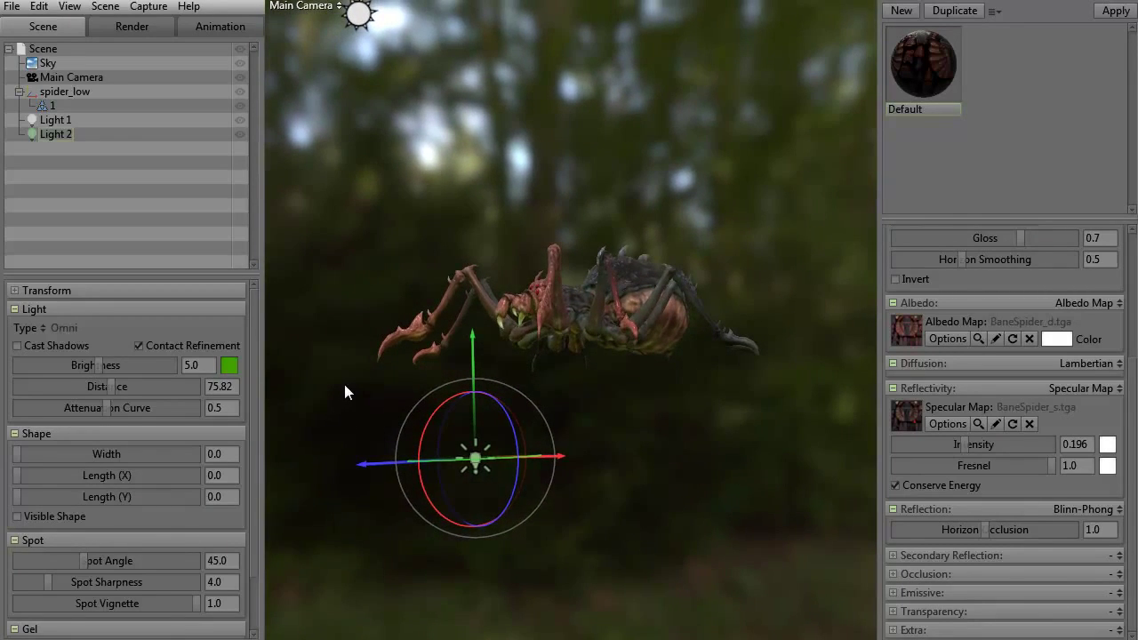
{"action": "left_click", "coordinate": [43, 327]}
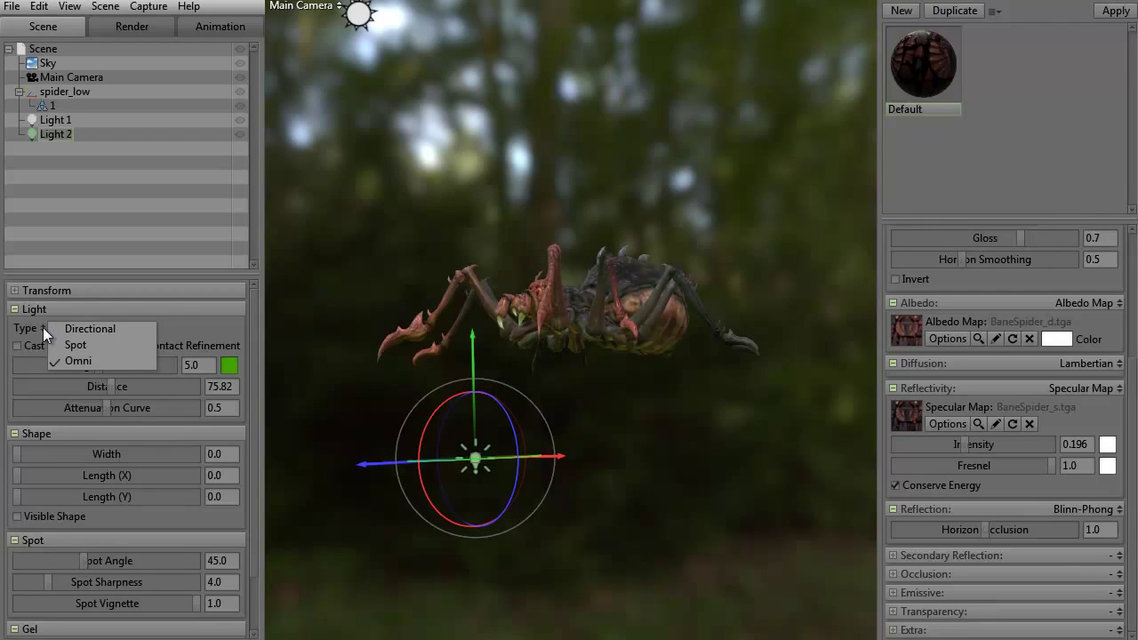
{"action": "left_click", "coordinate": [54, 342]}
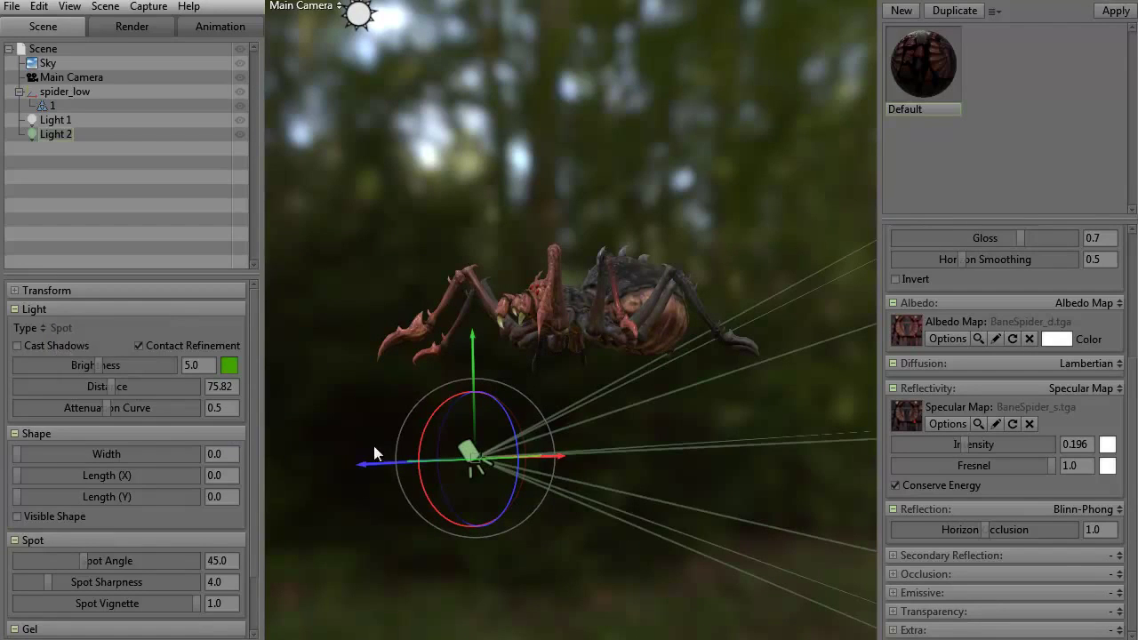
{"action": "left_click_drag", "start_coordinate": [425, 418], "coordinate": [523, 552]}
{"action": "left_click_drag", "start_coordinate": [418, 502], "coordinate": [423, 523]}
{"action": "right_click_drag", "start_coordinate": [424, 524], "coordinate": [490, 525]}
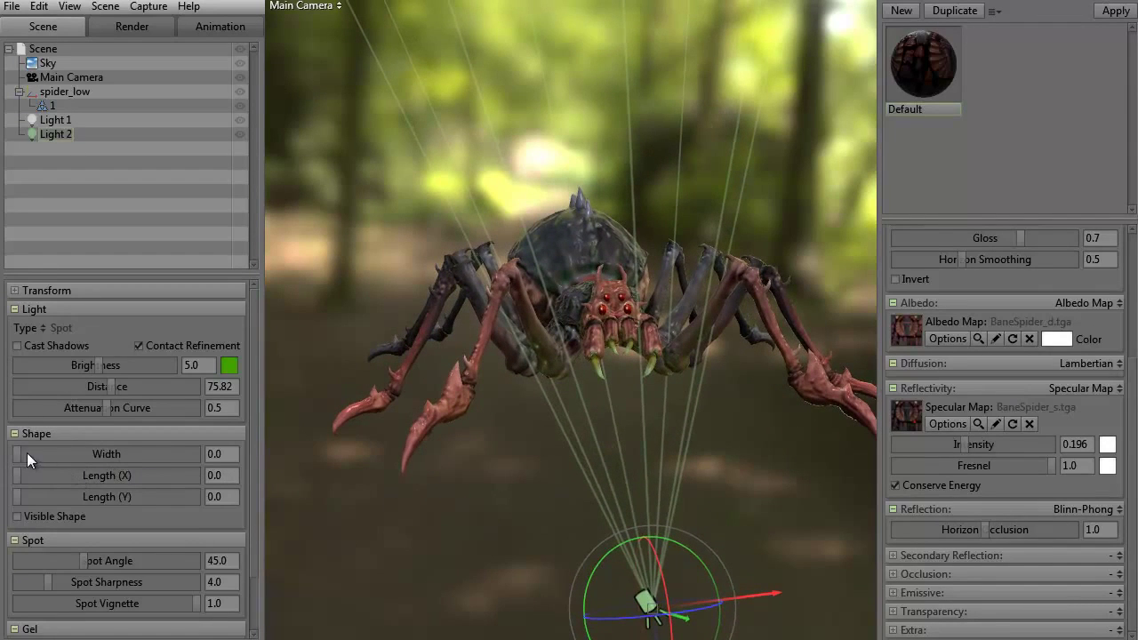
- Set the green light's shape to width 4.494, X length 0.712 and Y length 2.462, with spot angle 64.75 and sharpness 8.882
{"action": "left_click_drag", "start_coordinate": [17, 453], "coordinate": [57, 496]}
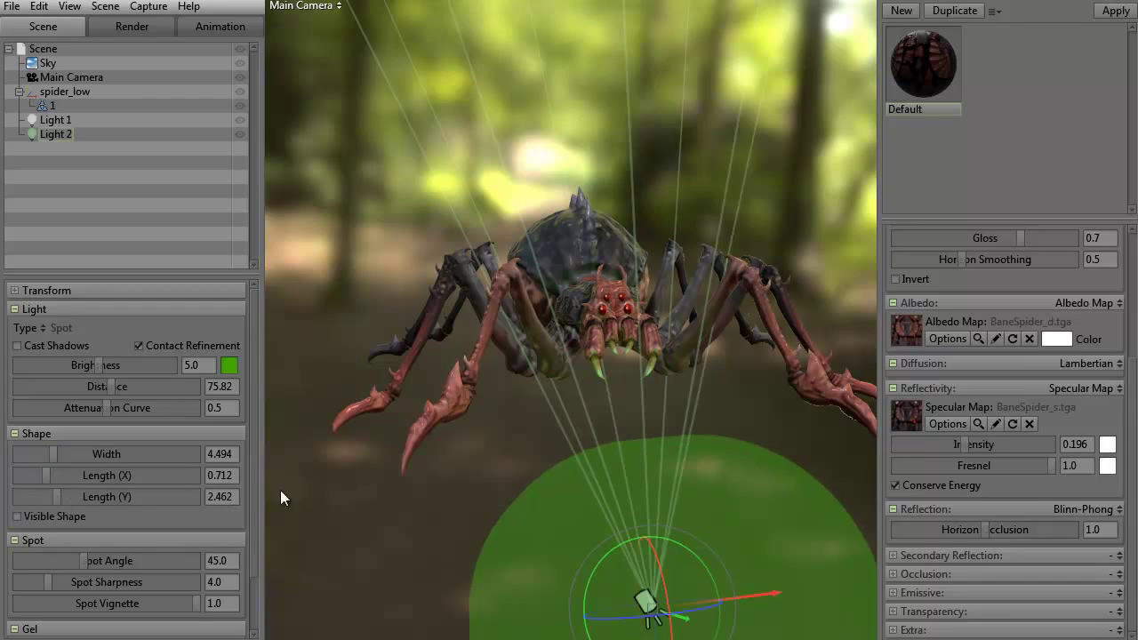
{"action": "left_click_drag", "start_coordinate": [280, 490], "coordinate": [350, 487]}
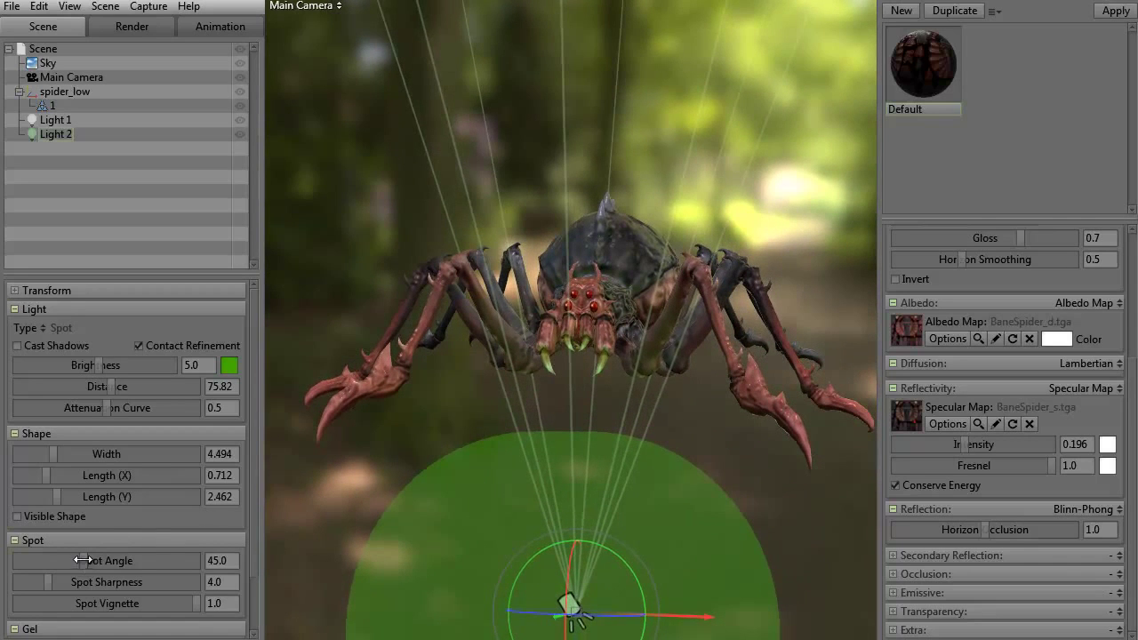
{"action": "left_click_drag", "start_coordinate": [83, 560], "coordinate": [113, 569]}
{"action": "mouse_move", "coordinate": [53, 585]}
{"action": "left_mouse_down"}
{"action": "mouse_move", "coordinate": [108, 583]}
{"action": "mouse_move", "coordinate": [67, 582]}
{"action": "left_mouse_up"}
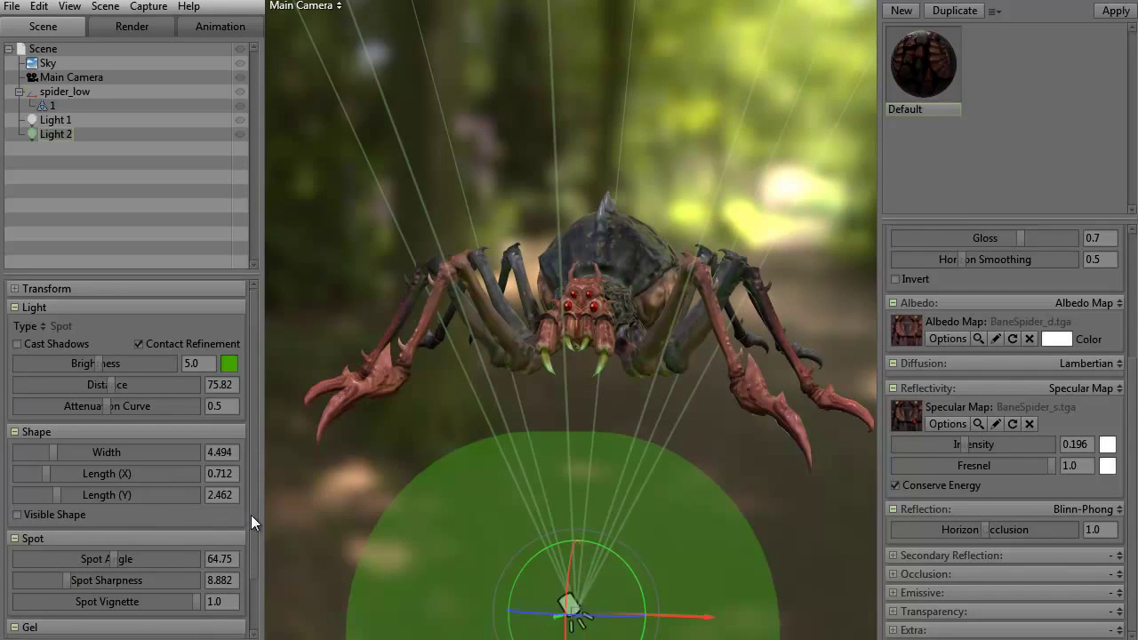
{"action": "scroll", "coordinate": [242, 565], "scroll_direction": "down", "scroll_amount": 3}
{"action": "mouse_move", "coordinate": [192, 545]}
{"action": "left_mouse_down"}
{"action": "mouse_move", "coordinate": [139, 540]}
{"action": "mouse_move", "coordinate": [200, 539]}
{"action": "left_mouse_up"}
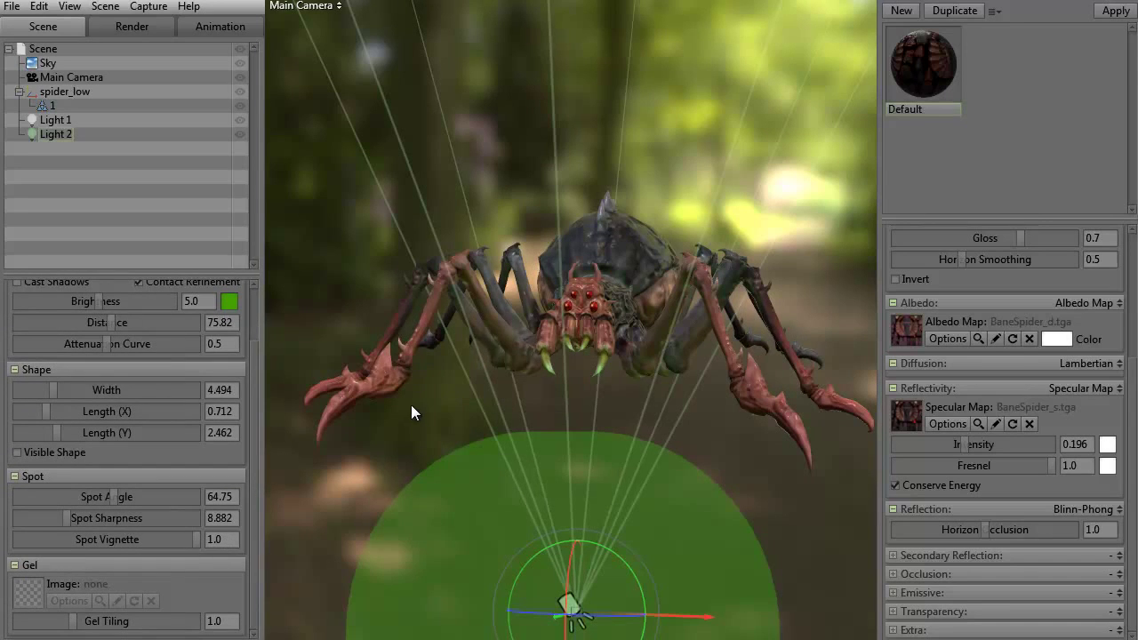
{"action": "left_click_drag", "start_coordinate": [410, 406], "coordinate": [246, 245]}
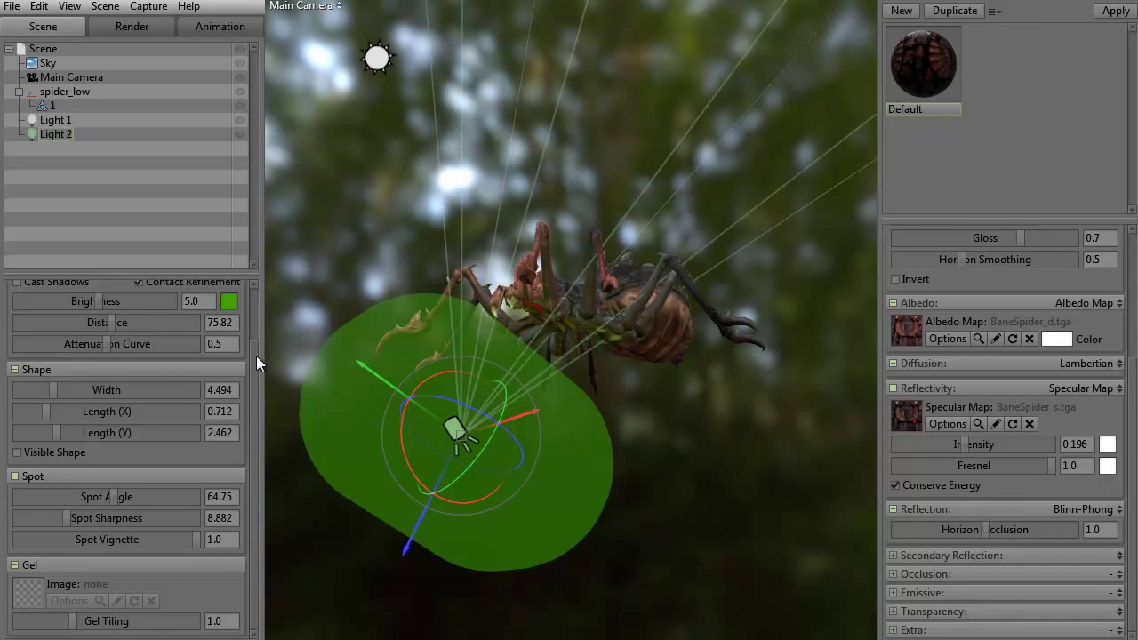
- Change the green light's type back to Omni and reduce its spot angle to 49.3
{"action": "scroll", "coordinate": [256, 355], "scroll_direction": "up", "scroll_amount": 3}
{"action": "left_click", "coordinate": [53, 327]}
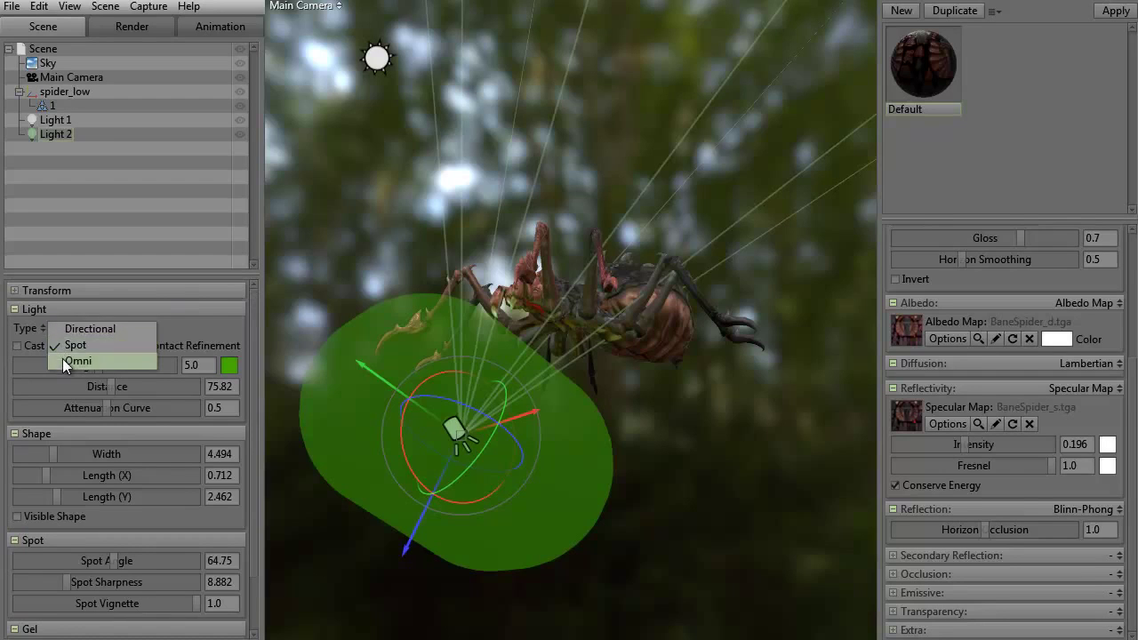
{"action": "left_click", "coordinate": [62, 359]}
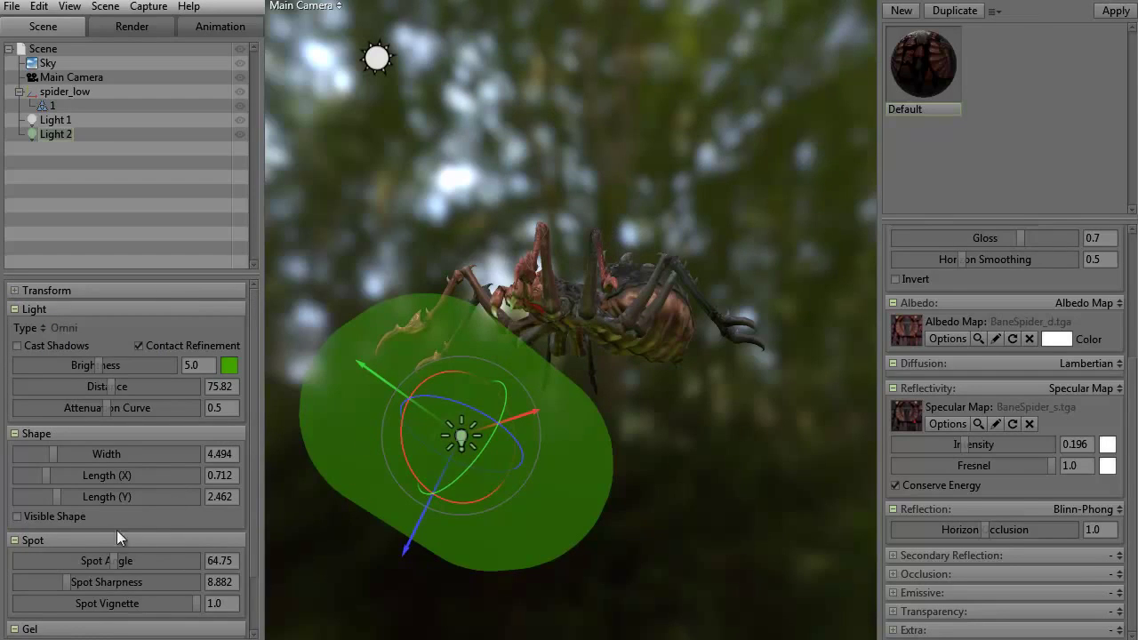
{"action": "left_click_drag", "start_coordinate": [117, 558], "coordinate": [88, 561]}
- Move the green light farther below the spider and shift it out to the side of its legs
{"action": "left_click_drag", "start_coordinate": [388, 394], "coordinate": [494, 444]}
{"action": "left_click_drag", "start_coordinate": [322, 480], "coordinate": [348, 432]}
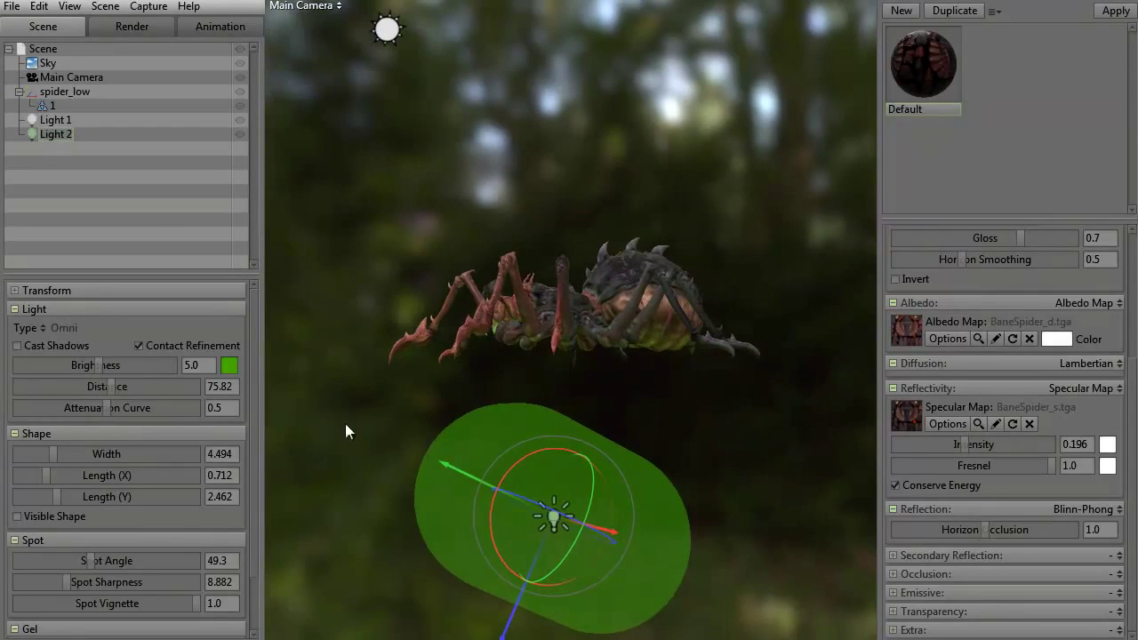
{"action": "left_click_drag", "start_coordinate": [536, 511], "coordinate": [785, 500]}
{"action": "left_click_drag", "start_coordinate": [528, 501], "coordinate": [557, 487]}
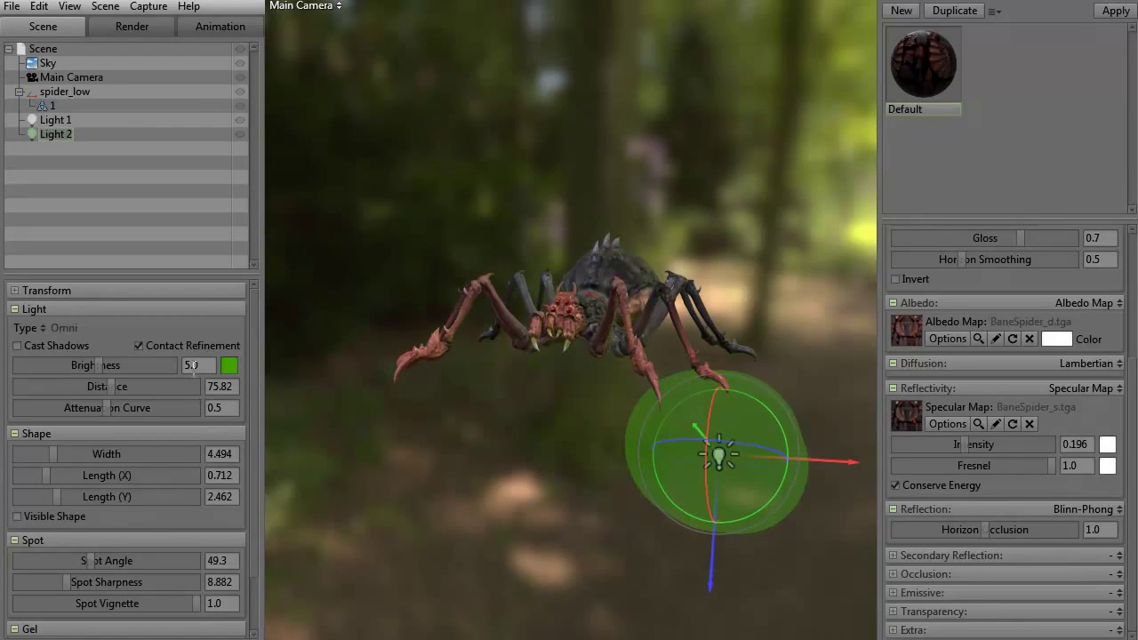
- Set the green light's brightness to 7, deselect it, and check the spider from the front and above
{"action": "type", "text": "7"}
{"action": "key", "text": "Return"}
{"action": "left_click_drag", "start_coordinate": [465, 486], "coordinate": [552, 449]}
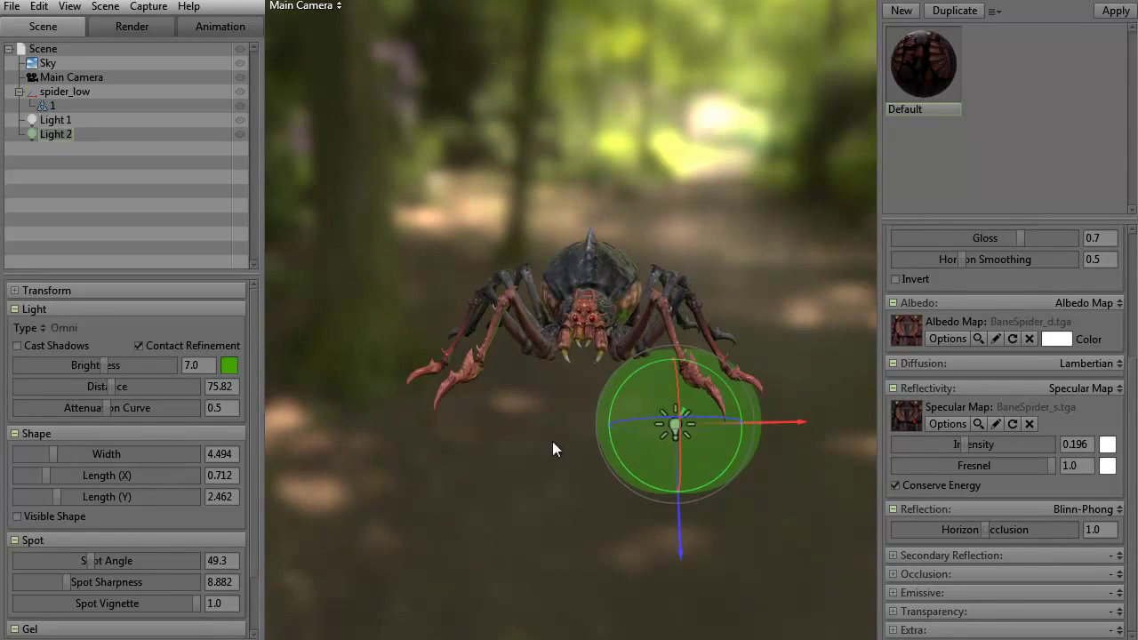
{"action": "scroll", "coordinate": [564, 448], "scroll_direction": "up", "scroll_amount": 3}
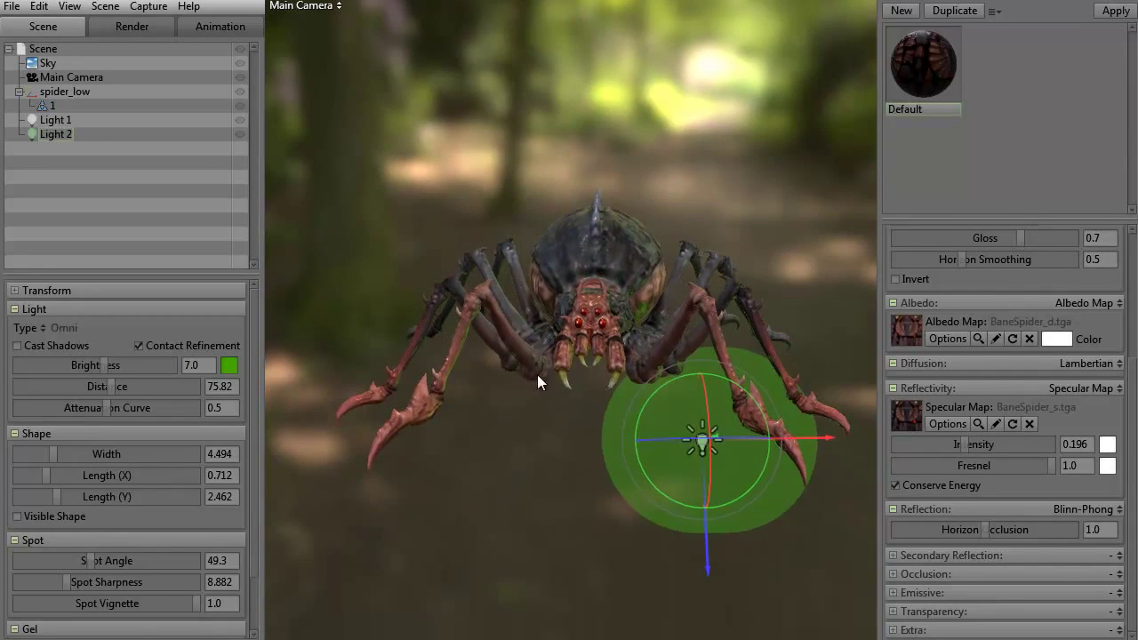
{"action": "left_click", "coordinate": [459, 433]}
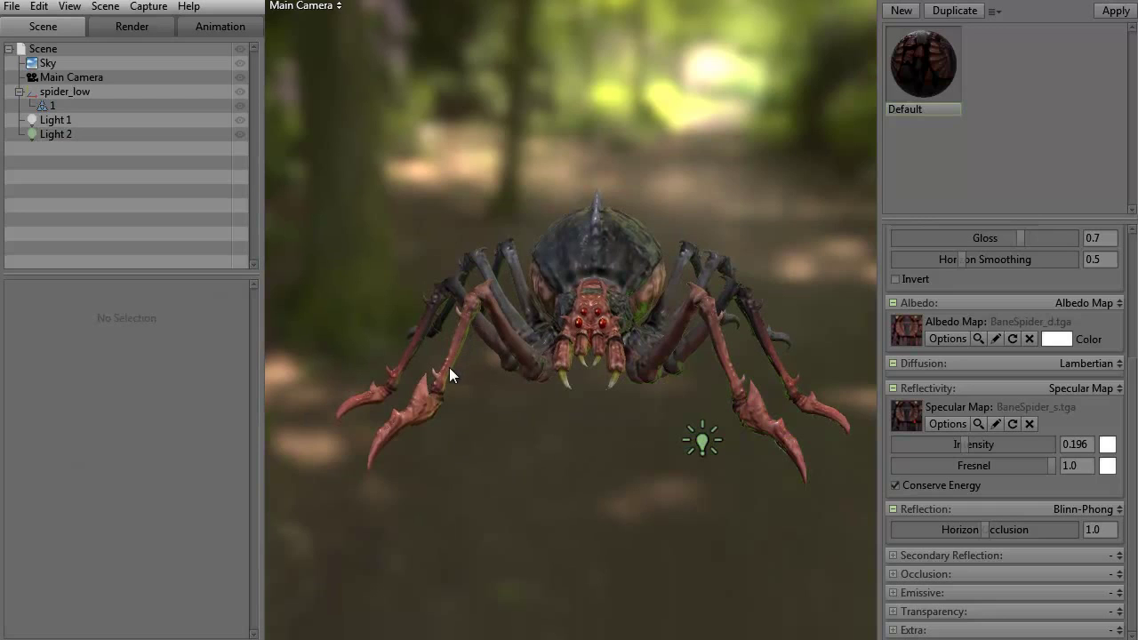
{"action": "left_click_drag", "start_coordinate": [544, 458], "coordinate": [483, 481]}
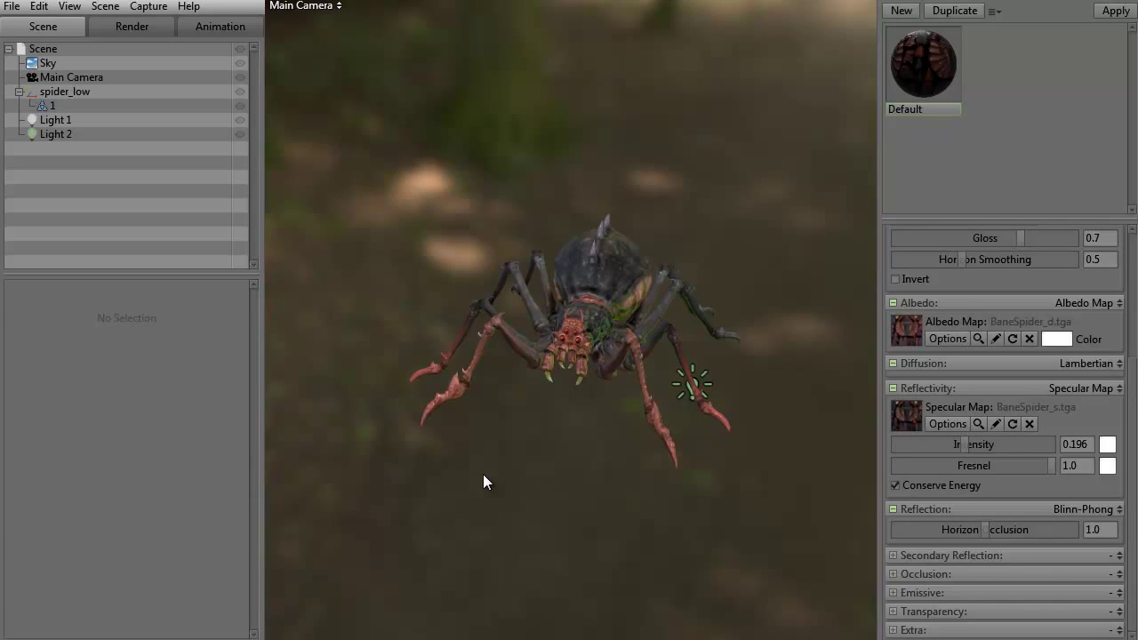
- Add a third omni light and place it high up, behind and to the side of the spider
{"action": "key", "text": "ctrl+l"}
{"action": "left_click_drag", "start_coordinate": [706, 323], "coordinate": [929, 338]}
{"action": "left_click_drag", "start_coordinate": [660, 440], "coordinate": [458, 374]}
{"action": "left_click_drag", "start_coordinate": [534, 381], "coordinate": [870, 284]}
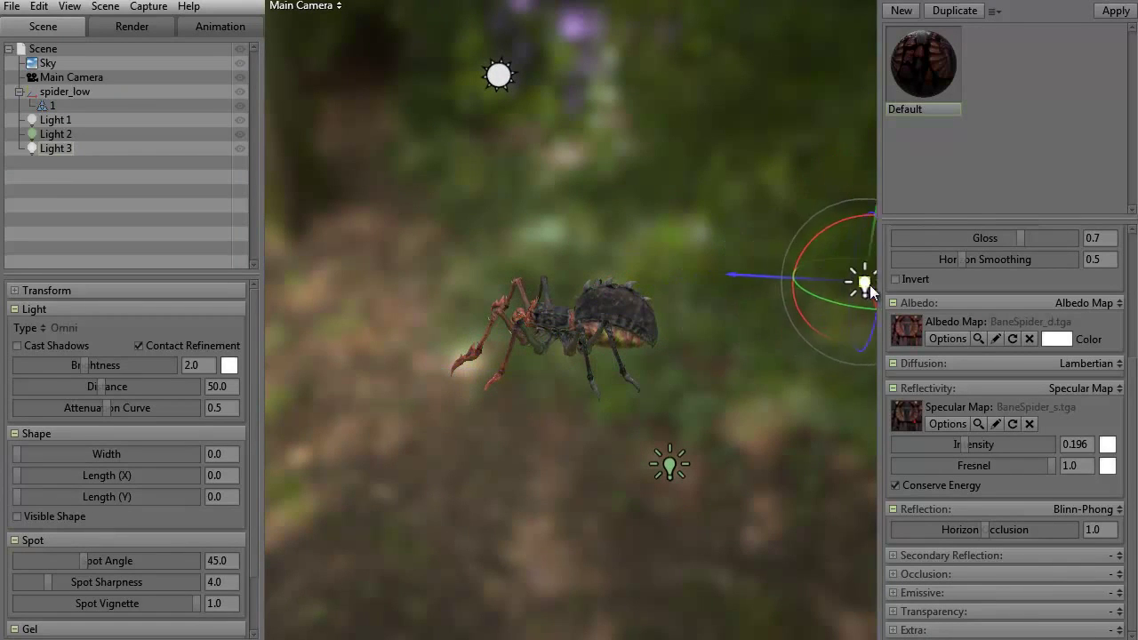
{"action": "left_click_drag", "start_coordinate": [548, 368], "coordinate": [626, 322]}
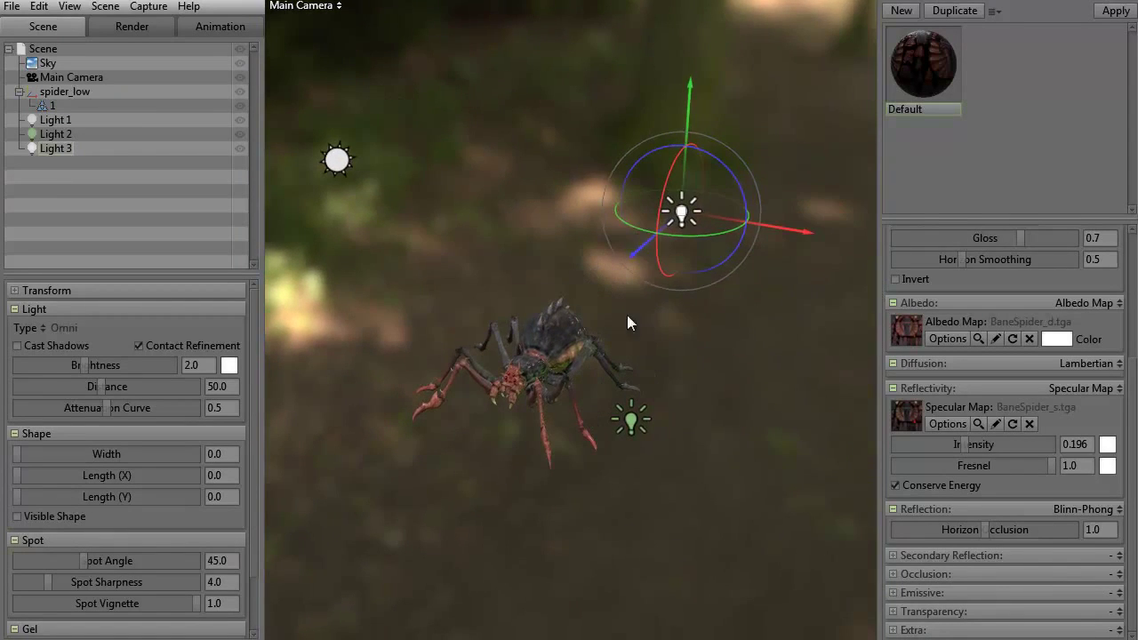
{"action": "left_click_drag", "start_coordinate": [686, 206], "coordinate": [778, 194]}
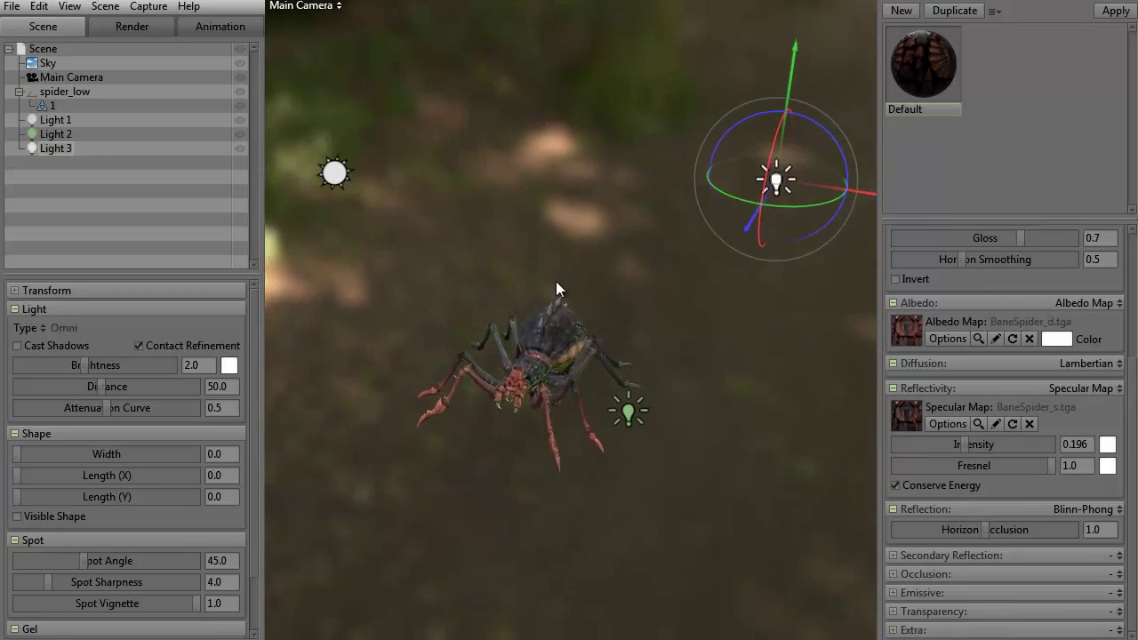
{"action": "right_click_drag", "start_coordinate": [568, 257], "coordinate": [606, 317]}
{"action": "left_click_drag", "start_coordinate": [606, 312], "coordinate": [536, 294]}
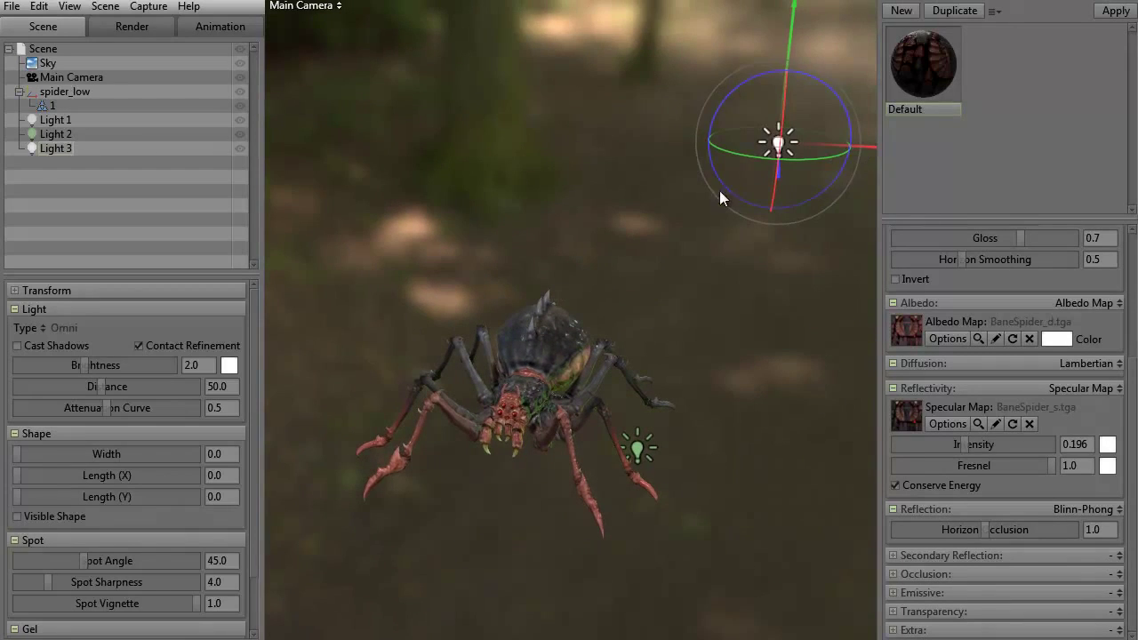
- Move the third light farther out to the side of the spider and set its colour to red, ea0303
{"action": "left_click_drag", "start_coordinate": [781, 140], "coordinate": [909, 151]}
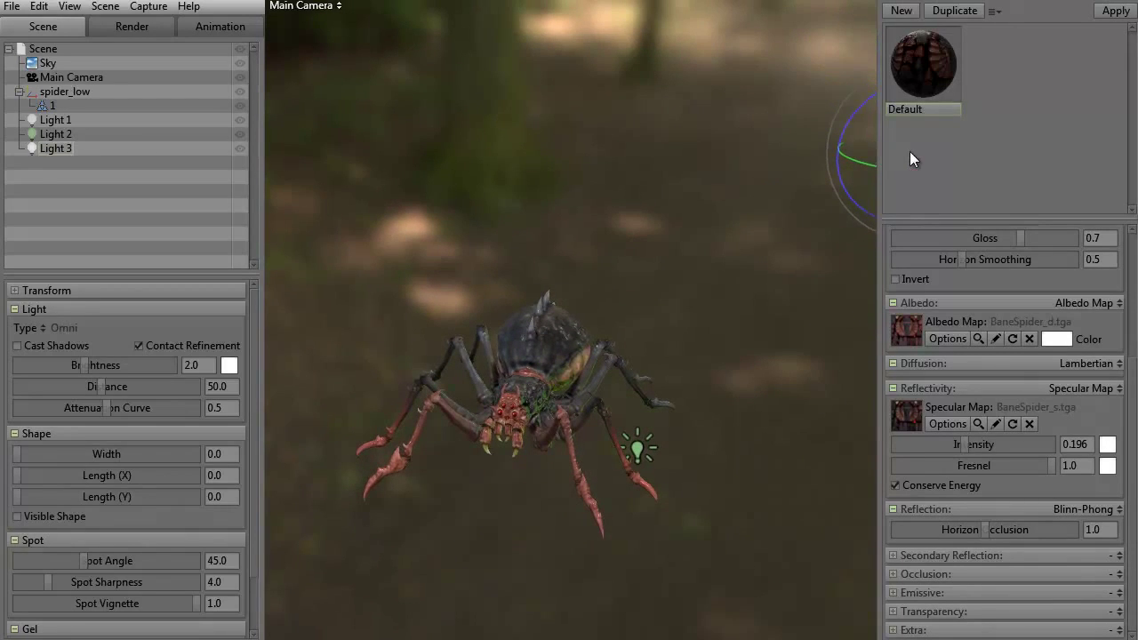
{"action": "left_click_drag", "start_coordinate": [675, 272], "coordinate": [662, 287]}
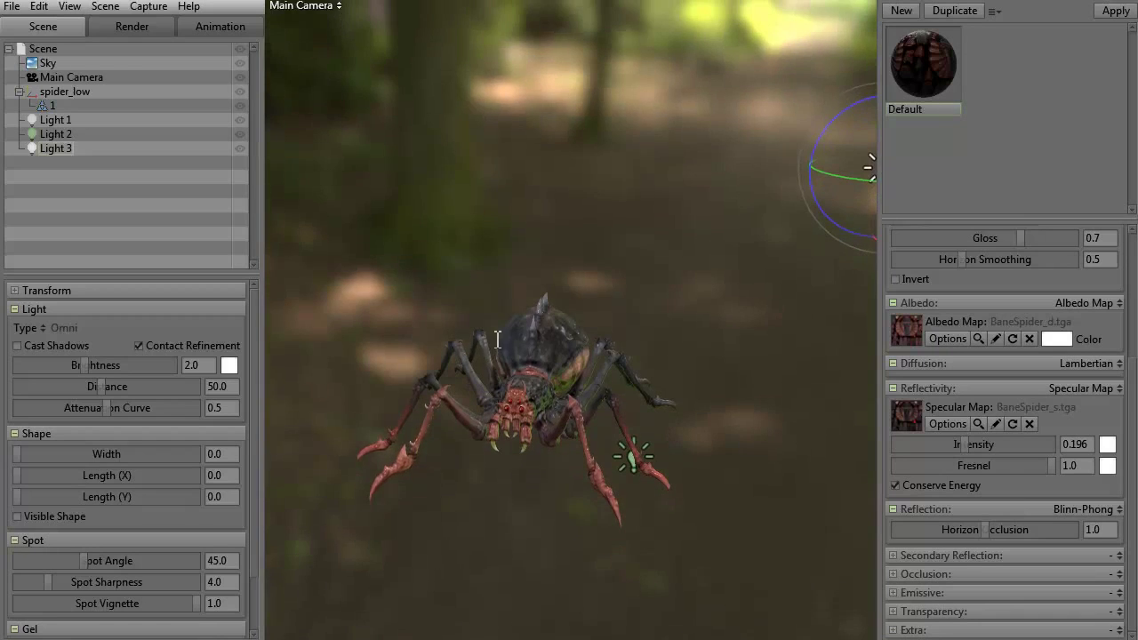
{"action": "left_click", "coordinate": [229, 365]}
{"action": "left_click", "coordinate": [500, 417]}
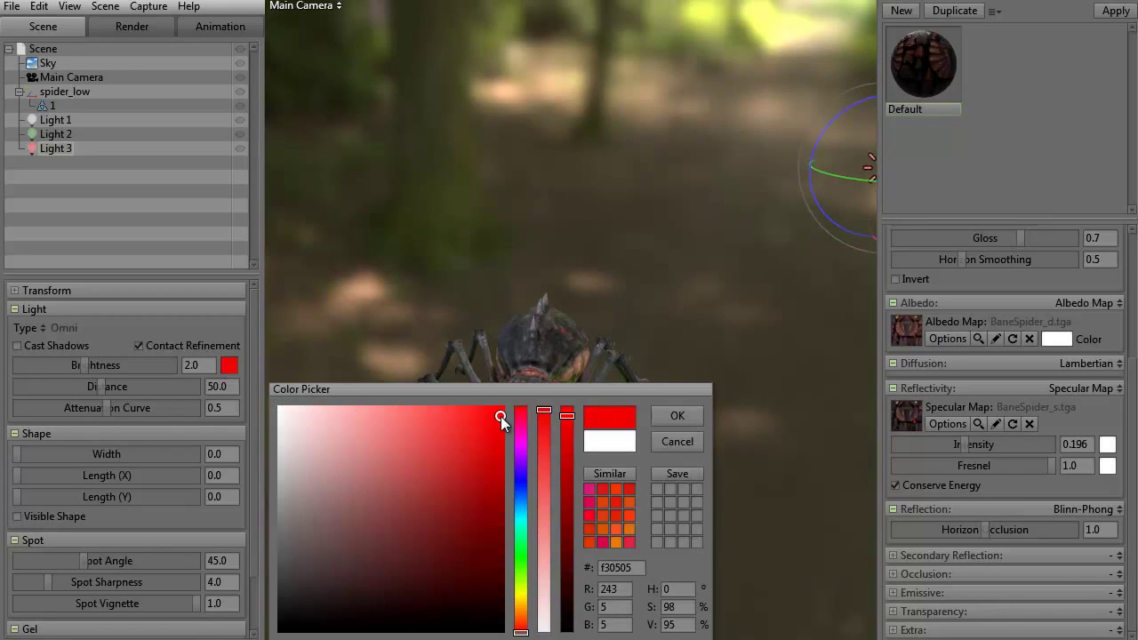
{"action": "left_click_drag", "start_coordinate": [500, 417], "coordinate": [502, 425]}
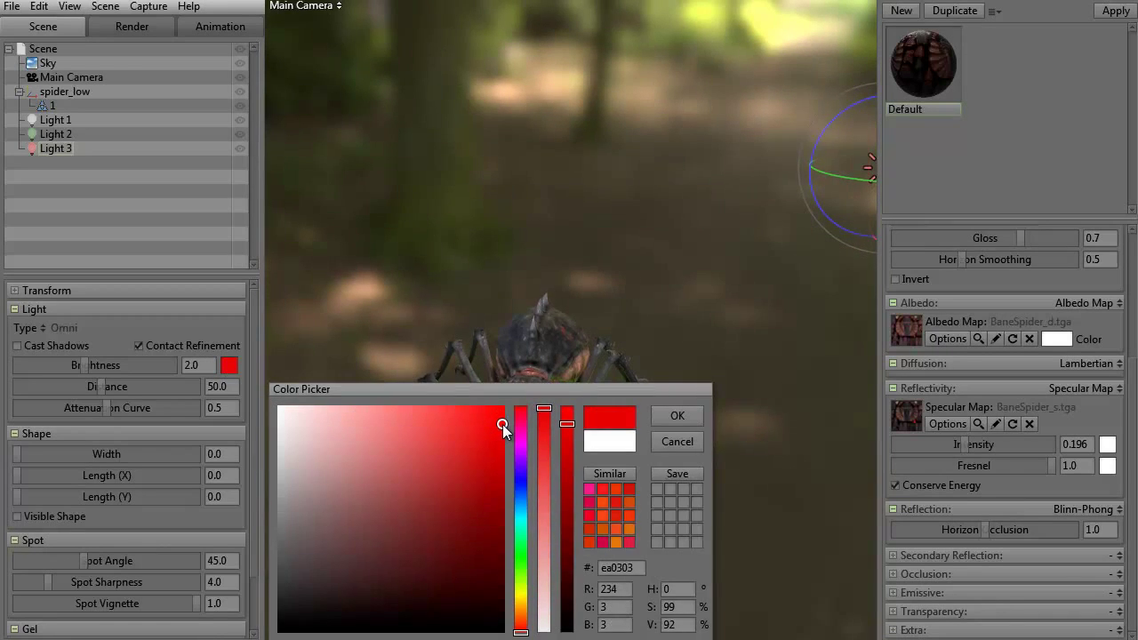
{"action": "left_click", "coordinate": [673, 417]}
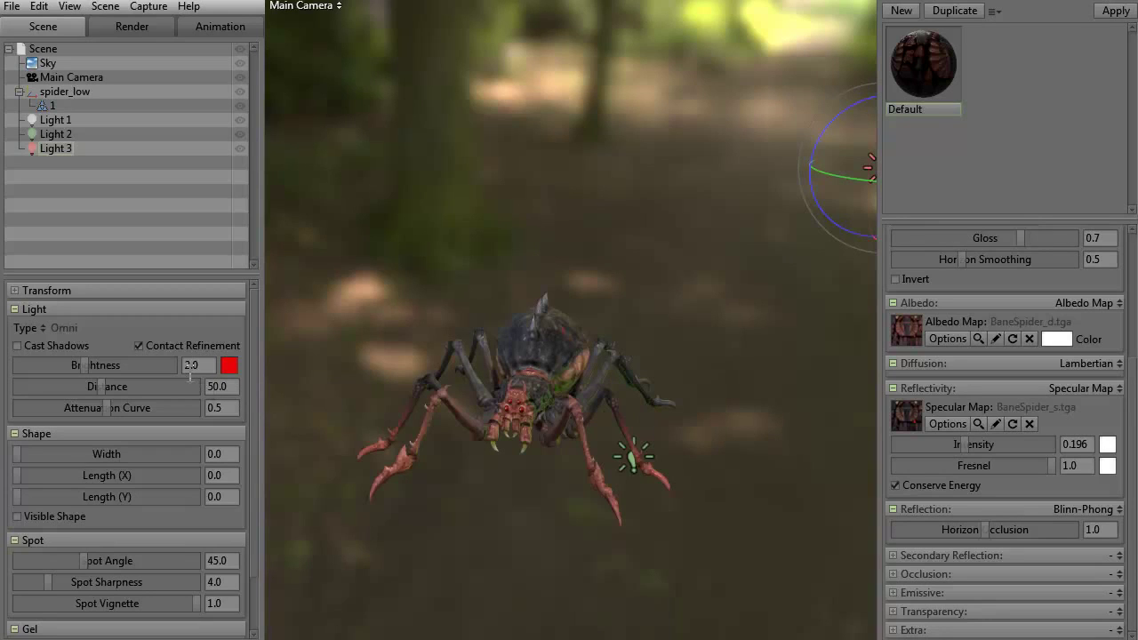
- Set the red light's brightness to 5 and check its effect on the spider
{"action": "left_click", "coordinate": [190, 367]}
{"action": "type", "text": "5"}
{"action": "key", "text": "Return"}
{"action": "left_click_drag", "start_coordinate": [416, 519], "coordinate": [546, 454]}
{"action": "right_click_drag", "start_coordinate": [546, 453], "coordinate": [466, 491]}
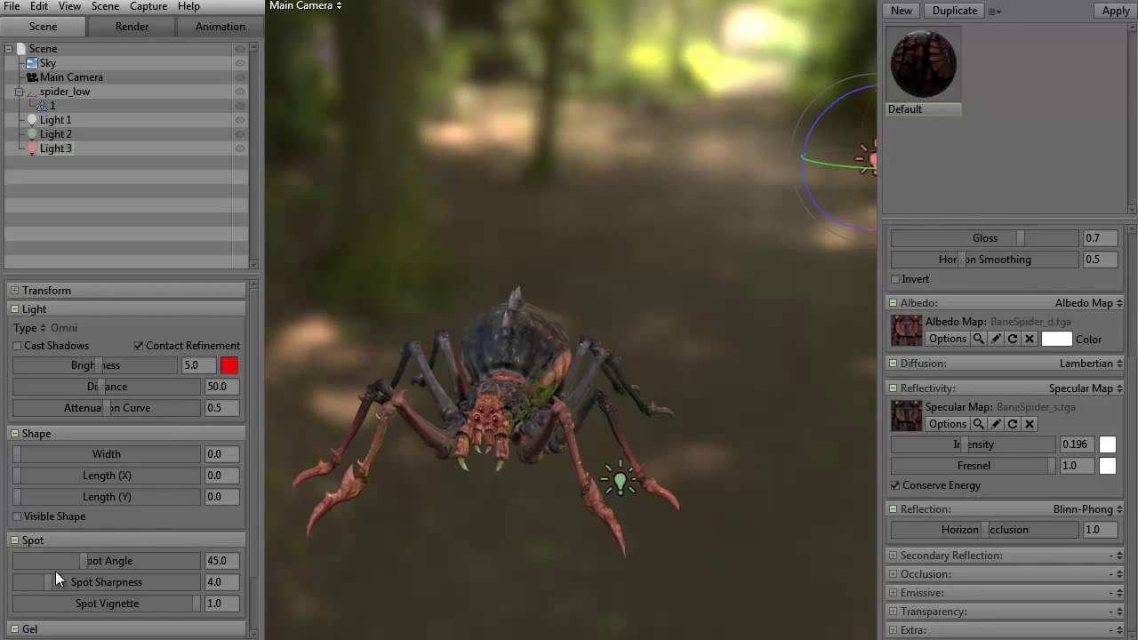
- Increase the red light's spot angle to 77.22 and its shape width to 18.24
{"action": "left_click_drag", "start_coordinate": [88, 563], "coordinate": [133, 560]}
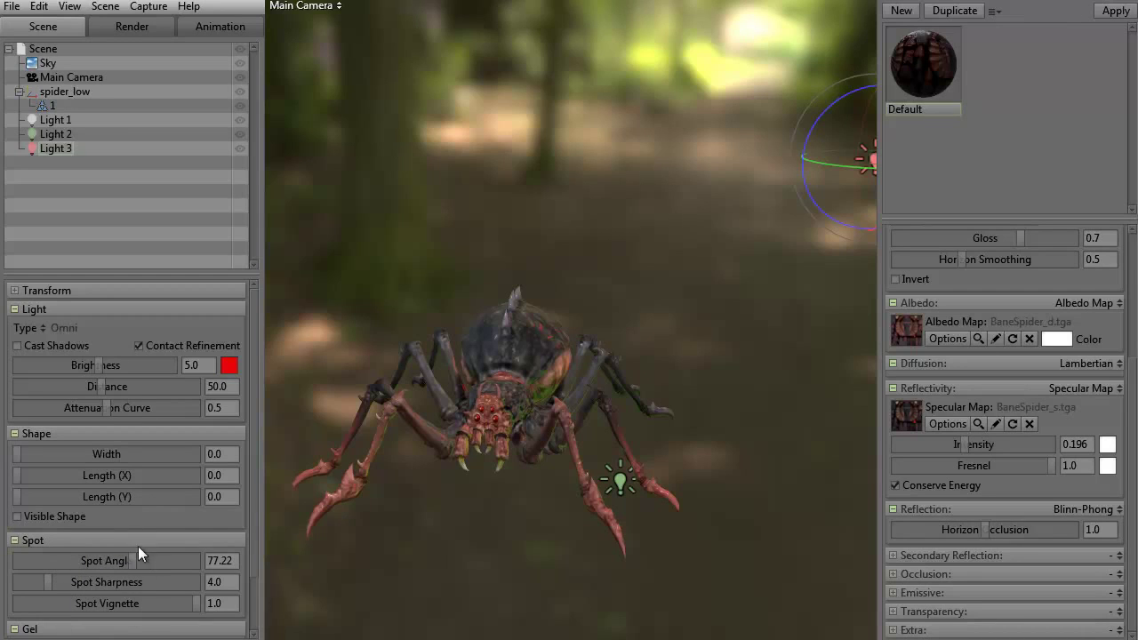
{"action": "mouse_move", "coordinate": [19, 456]}
{"action": "left_mouse_down"}
{"action": "mouse_move", "coordinate": [82, 454]}
{"action": "mouse_move", "coordinate": [13, 456]}
{"action": "left_mouse_up"}
{"action": "left_click_drag", "start_coordinate": [16, 452], "coordinate": [77, 452]}
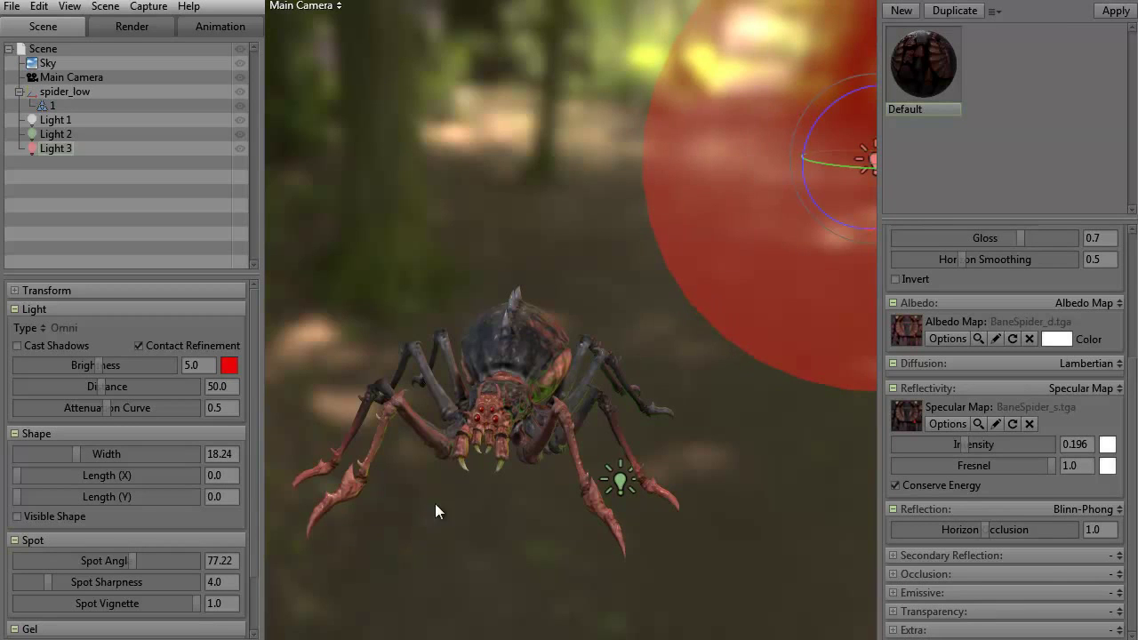
{"action": "left_click_drag", "start_coordinate": [436, 511], "coordinate": [540, 494]}
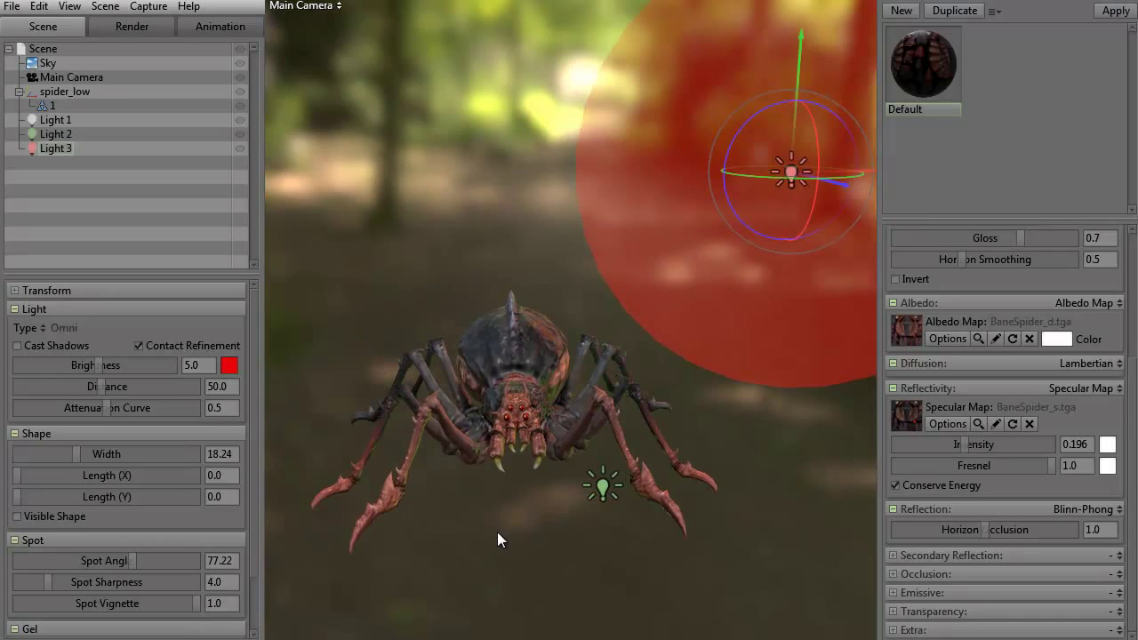
{"action": "left_click_drag", "start_coordinate": [497, 532], "coordinate": [373, 410]}
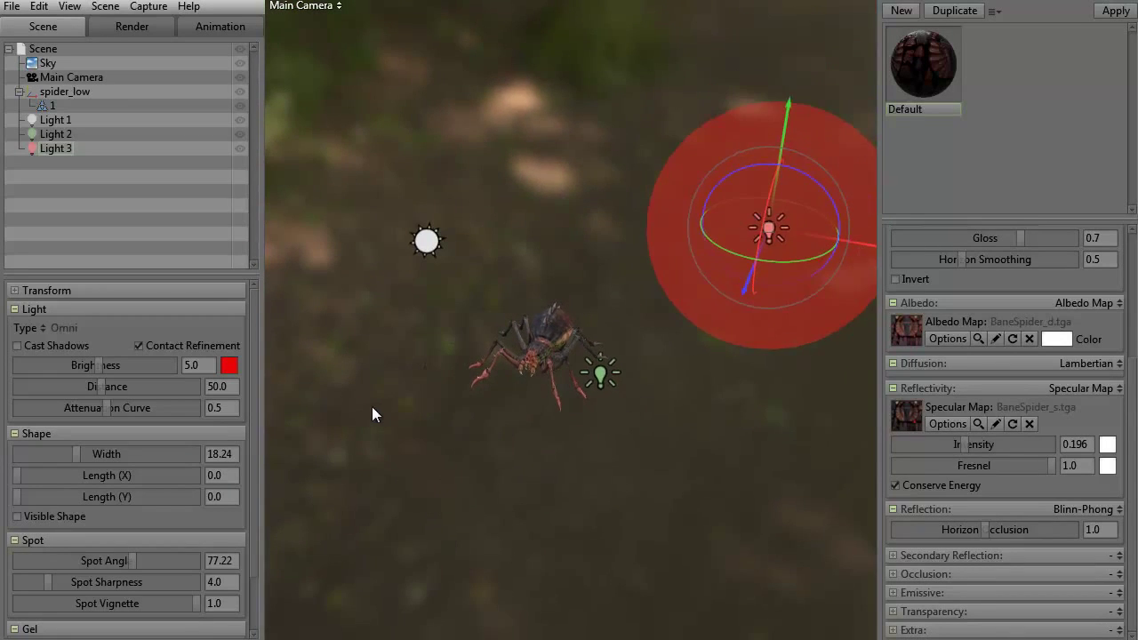
- Add a fourth light to the scene and move it away from the spider's body
{"action": "left_click", "coordinate": [373, 409]}
{"action": "key", "text": "ctrl+l"}
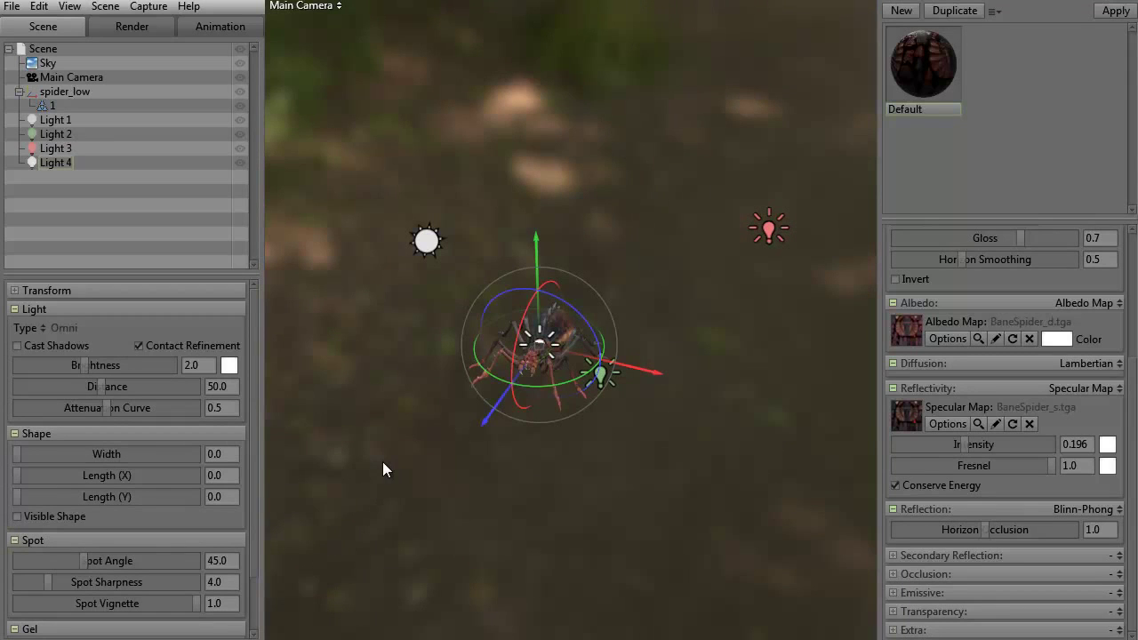
{"action": "left_click_drag", "start_coordinate": [539, 350], "coordinate": [576, 476]}
{"action": "left_click", "coordinate": [397, 529]}
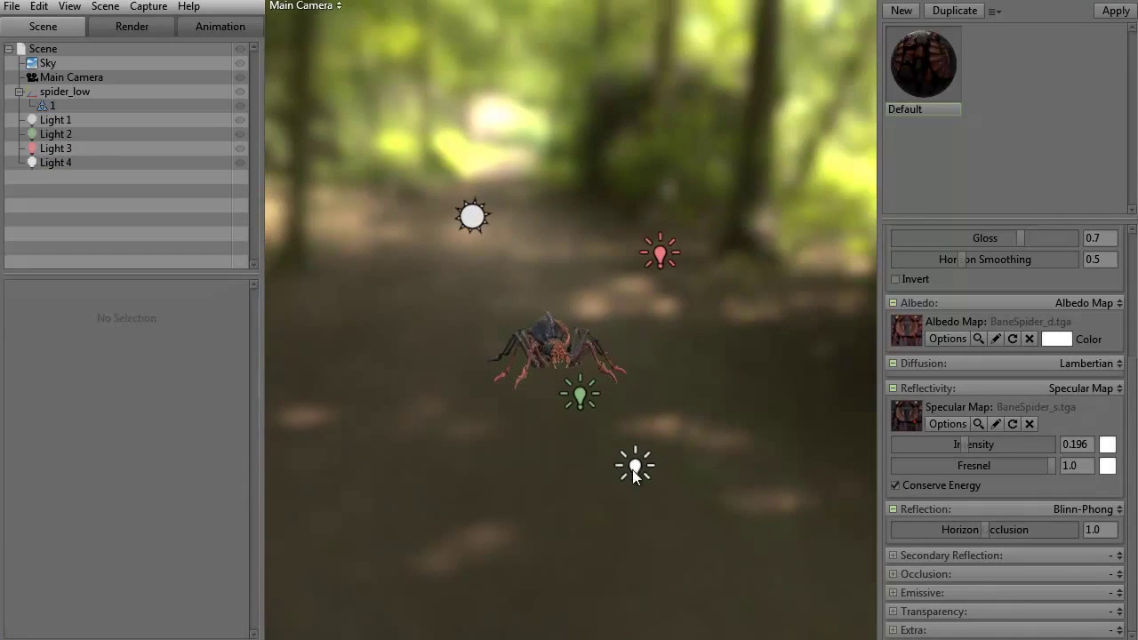
- Reposition the fourth light, raising it and shifting it out to the same side of the spider as the red light
{"action": "left_click", "coordinate": [633, 468]}
{"action": "left_click_drag", "start_coordinate": [636, 480], "coordinate": [743, 318]}
{"action": "left_click_drag", "start_coordinate": [516, 388], "coordinate": [395, 534]}
{"action": "left_click_drag", "start_coordinate": [715, 400], "coordinate": [588, 520]}
{"action": "scroll", "coordinate": [493, 454], "scroll_direction": "up", "scroll_amount": 3}
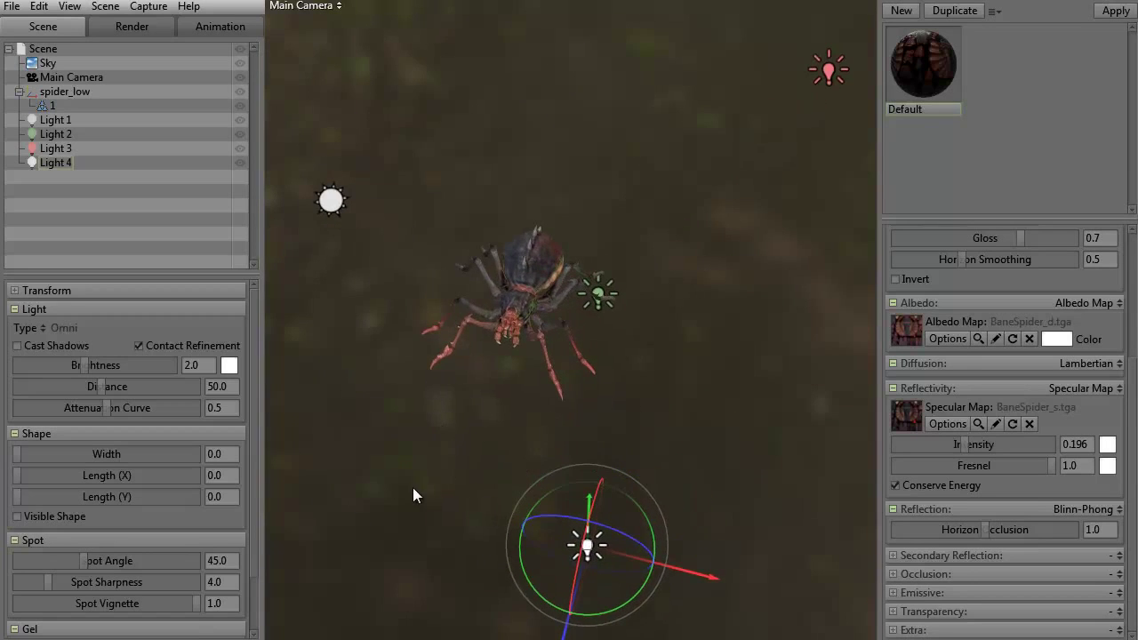
{"action": "left_click_drag", "start_coordinate": [412, 496], "coordinate": [414, 415]}
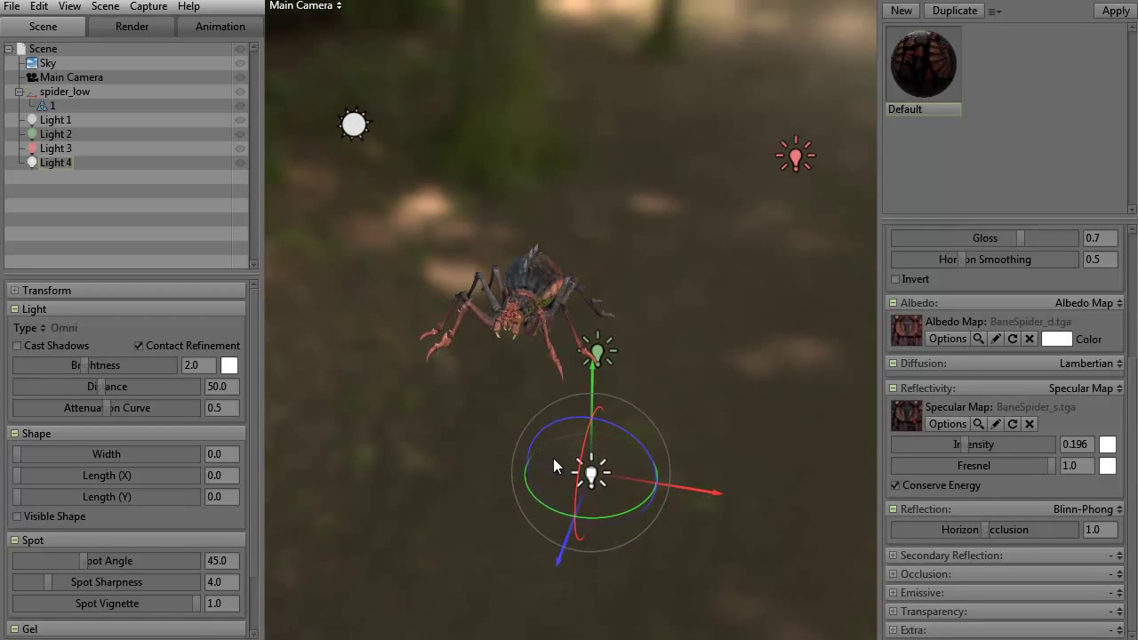
{"action": "left_click_drag", "start_coordinate": [590, 471], "coordinate": [593, 338]}
{"action": "left_click_drag", "start_coordinate": [524, 373], "coordinate": [534, 320]}
{"action": "left_click_drag", "start_coordinate": [629, 281], "coordinate": [650, 209]}
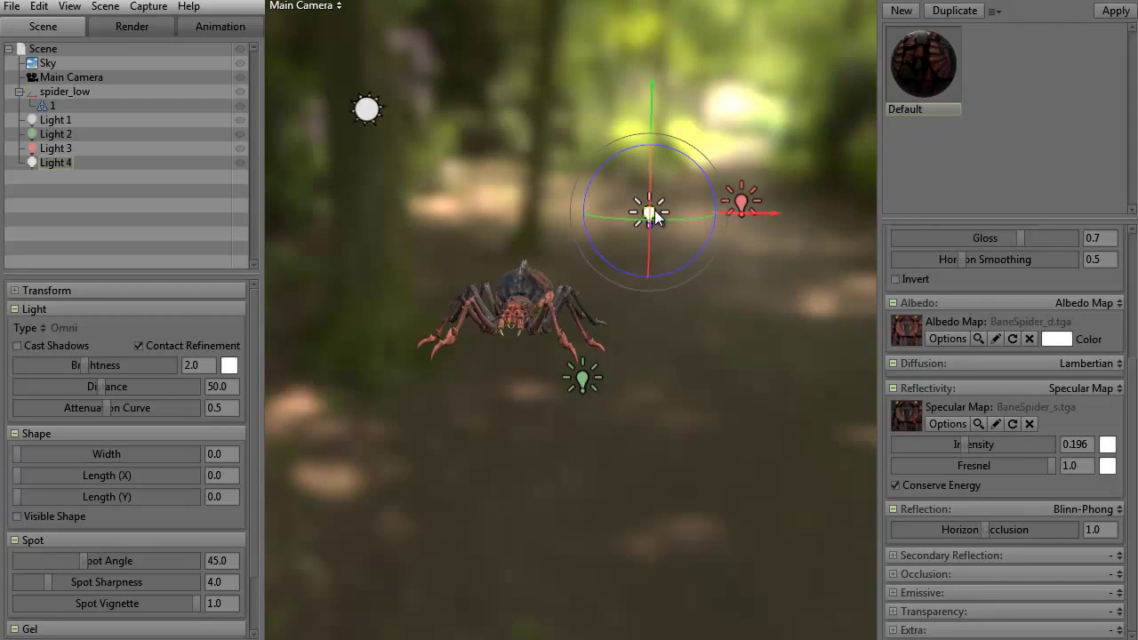
{"action": "left_click_drag", "start_coordinate": [516, 373], "coordinate": [431, 514]}
- Leave the fourth light's colour white and set its brightness to 6
{"action": "left_click", "coordinate": [229, 365]}
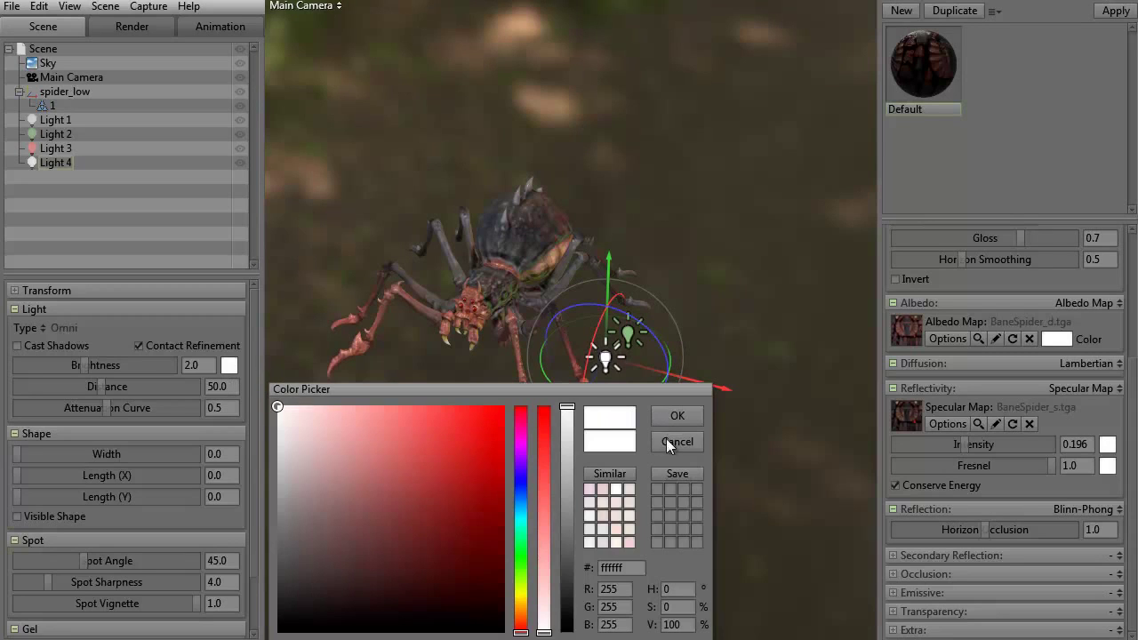
{"action": "left_click", "coordinate": [677, 442]}
{"action": "left_click", "coordinate": [191, 366]}
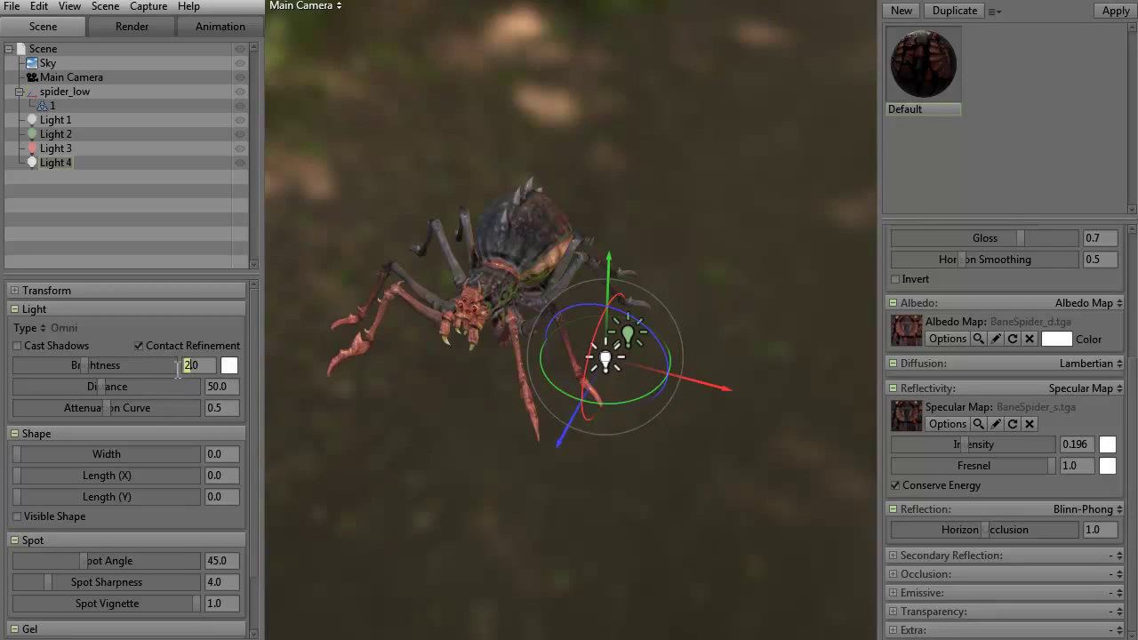
{"action": "type", "text": "6"}
{"action": "key", "text": "Return"}
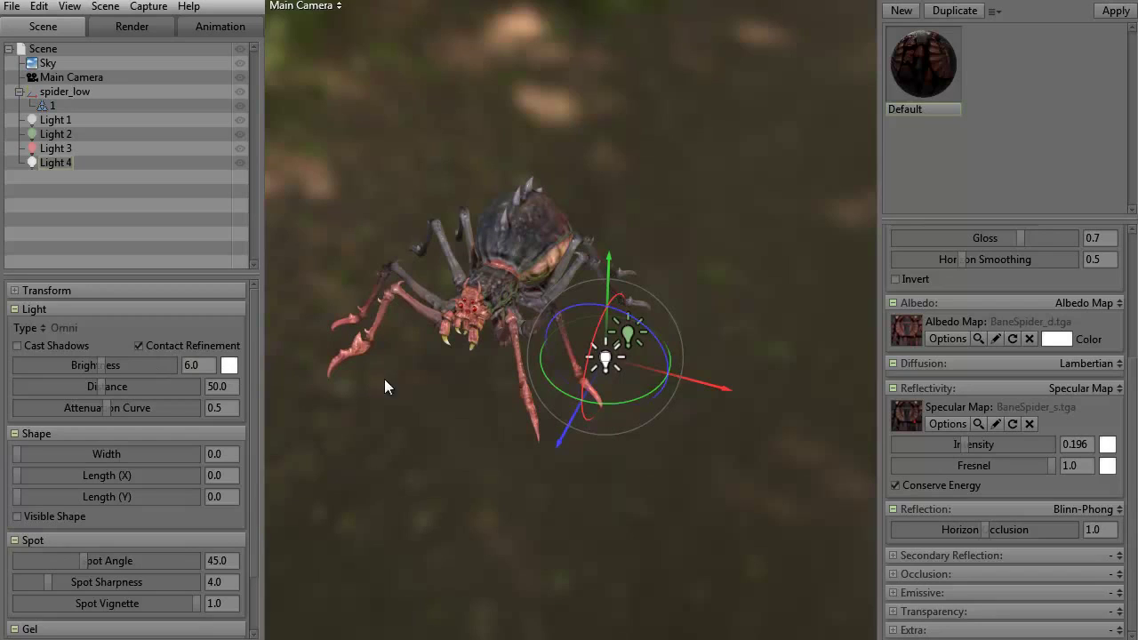
- Change the fourth light's colour to light blue, 3a8ff3
{"action": "left_click", "coordinate": [229, 365]}
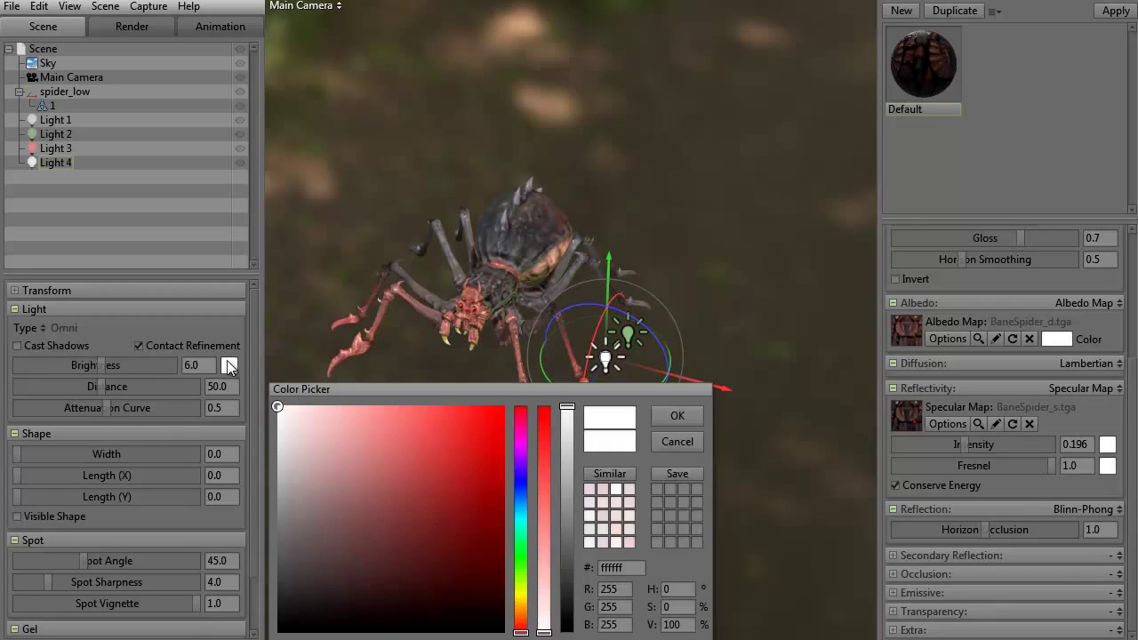
{"action": "left_click", "coordinate": [521, 472]}
{"action": "left_click_drag", "start_coordinate": [544, 454], "coordinate": [451, 416]}
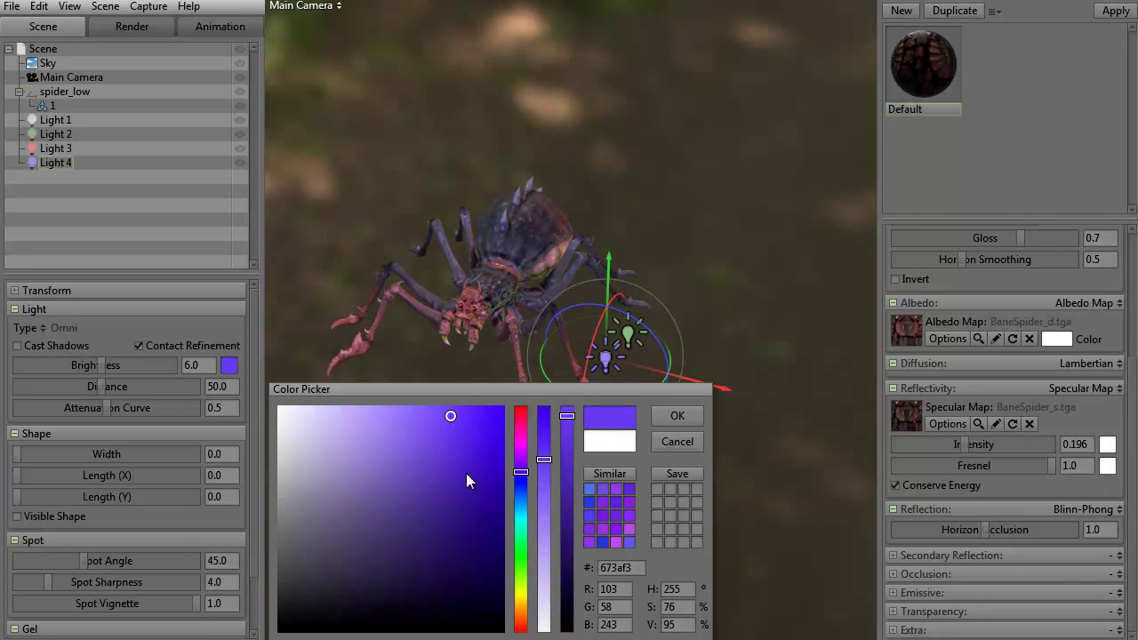
{"action": "left_click_drag", "start_coordinate": [521, 473], "coordinate": [524, 498]}
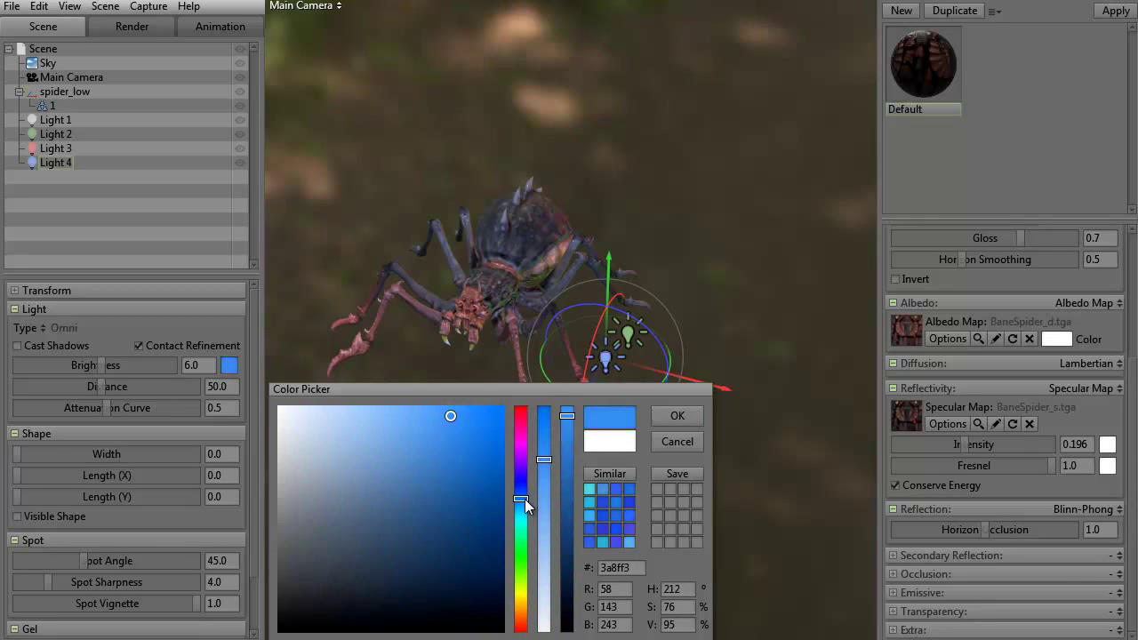
{"action": "left_click", "coordinate": [665, 417]}
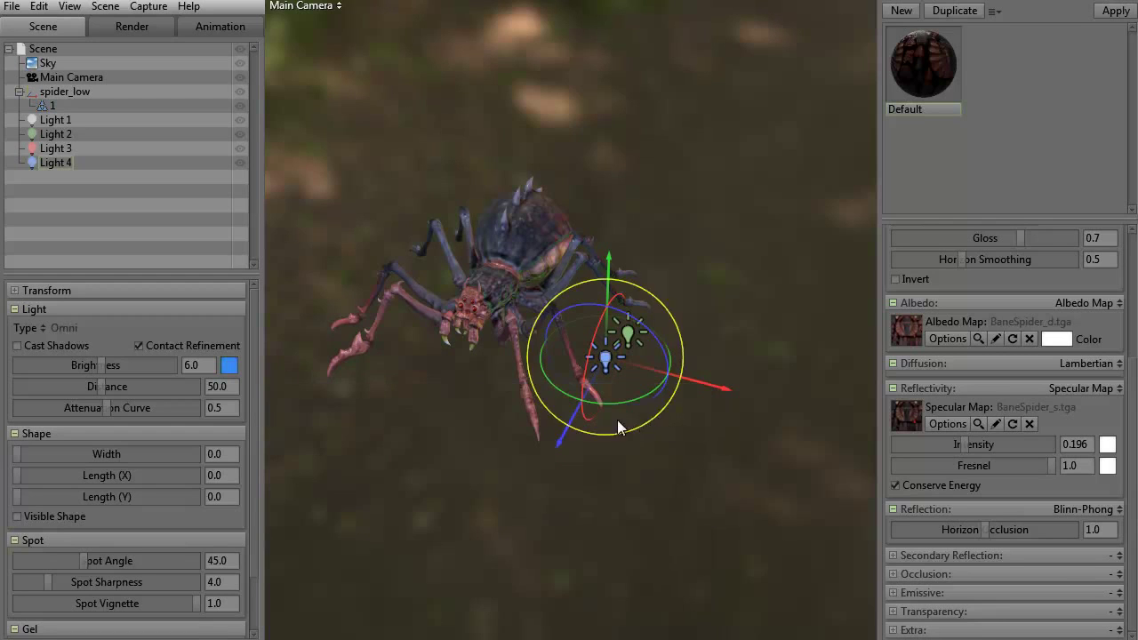
- Deselect the blue light and examine the lit spider from several angles with the interface hidden
{"action": "left_click", "coordinate": [413, 442]}
{"action": "left_click_drag", "start_coordinate": [413, 441], "coordinate": [466, 459]}
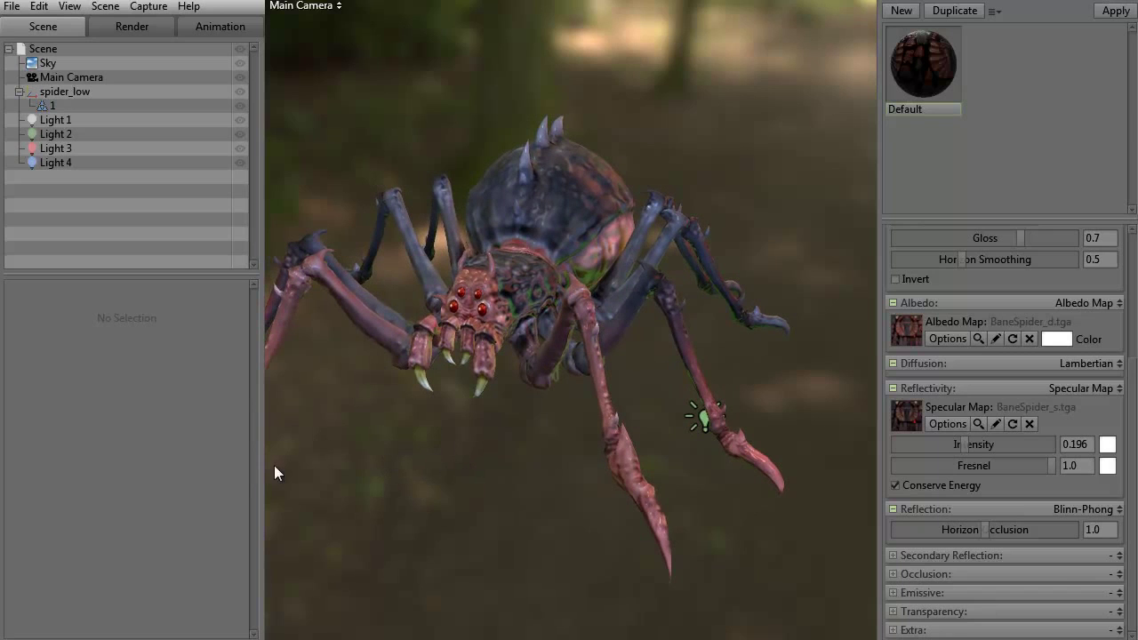
{"action": "key", "text": "Tab"}
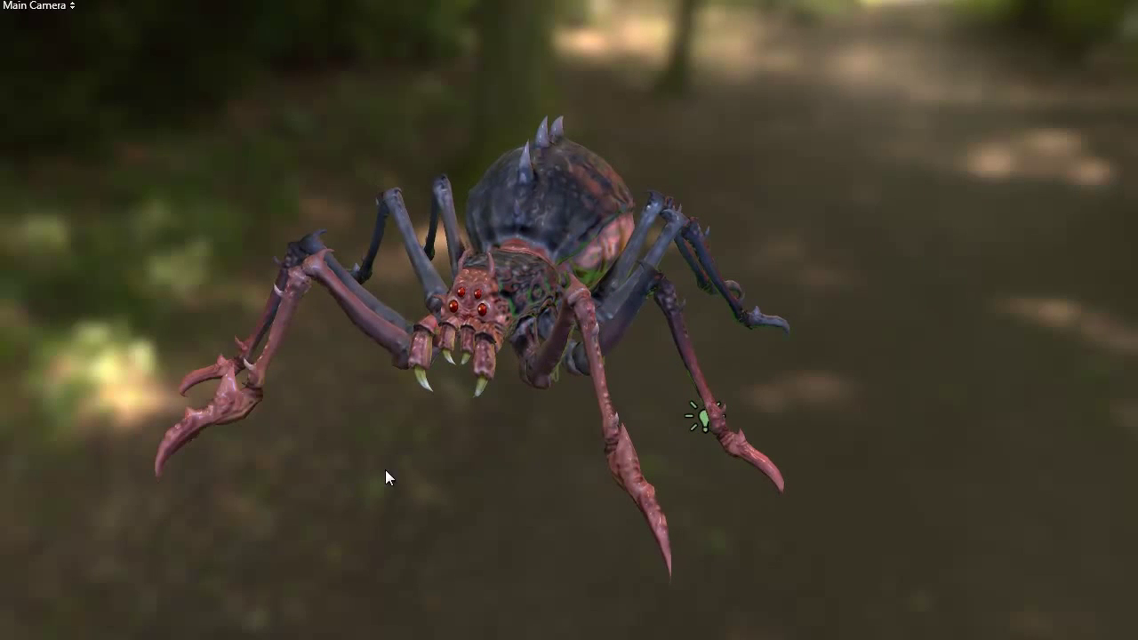
{"action": "left_click_drag", "start_coordinate": [385, 470], "coordinate": [460, 470]}
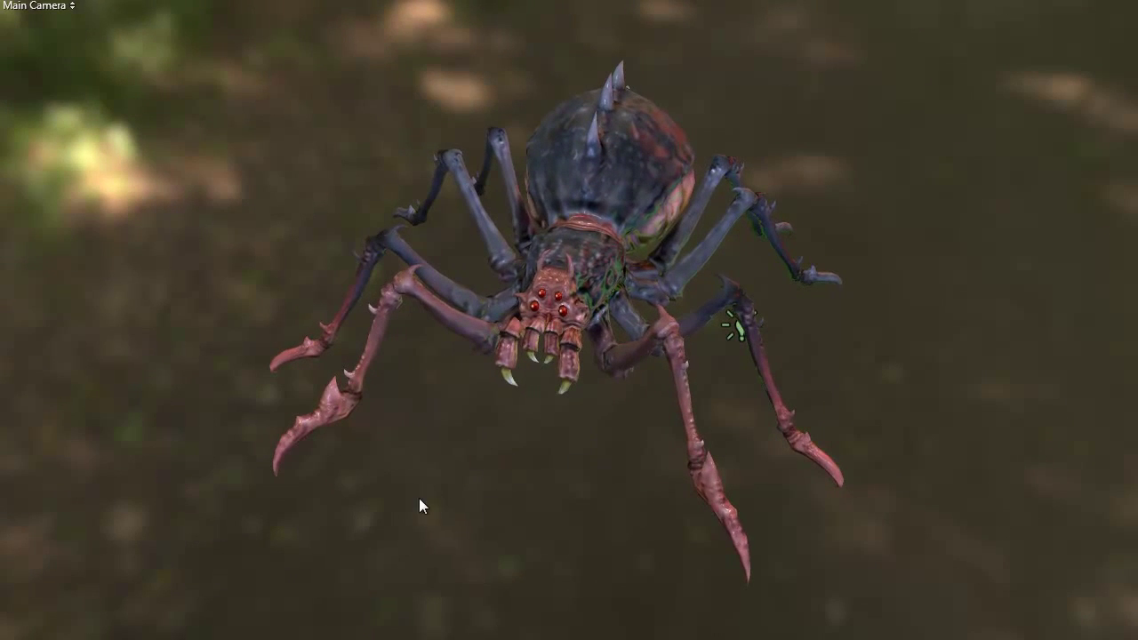
{"action": "left_click_drag", "start_coordinate": [419, 497], "coordinate": [402, 462]}
{"action": "key", "text": "Tab"}
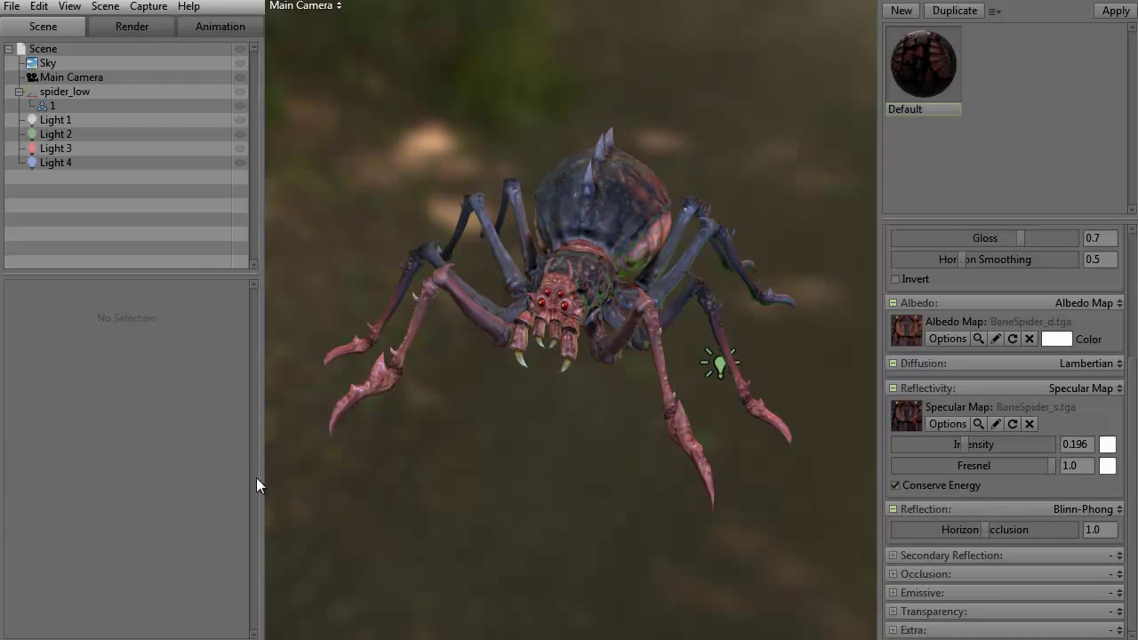
- Look through the four lights and set the directional light's brightness to 5
{"action": "left_click", "coordinate": [51, 163]}
{"action": "left_click", "coordinate": [50, 150]}
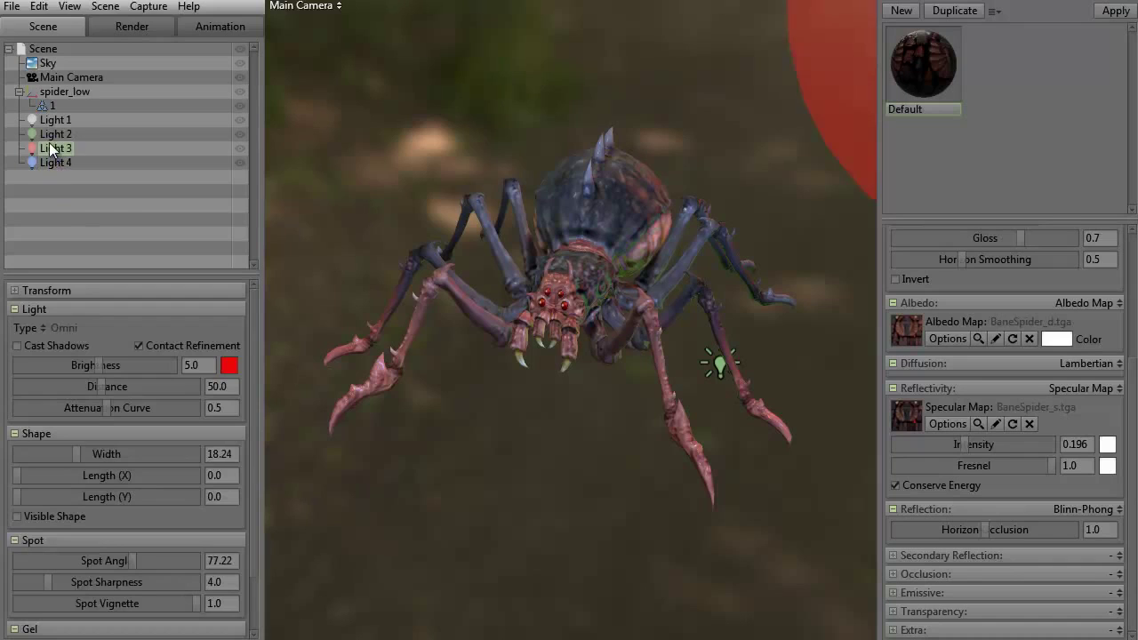
{"action": "left_click", "coordinate": [50, 134]}
{"action": "left_click", "coordinate": [52, 121]}
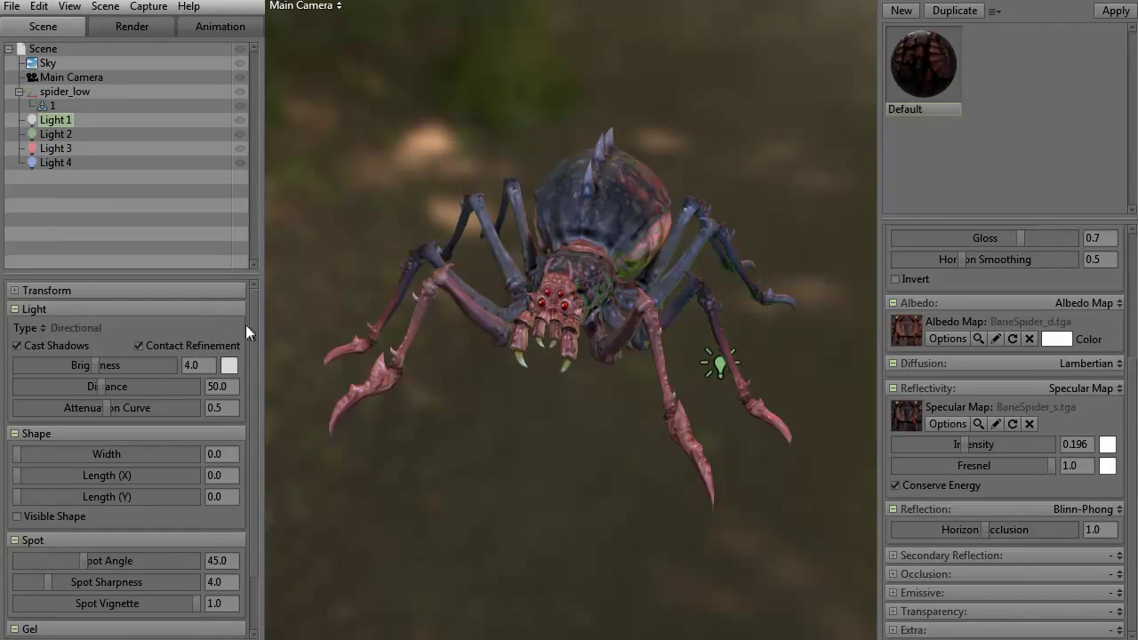
{"action": "left_click", "coordinate": [190, 366]}
{"action": "left_click_drag", "start_coordinate": [190, 375], "coordinate": [193, 375]}
{"action": "type", "text": "5"}
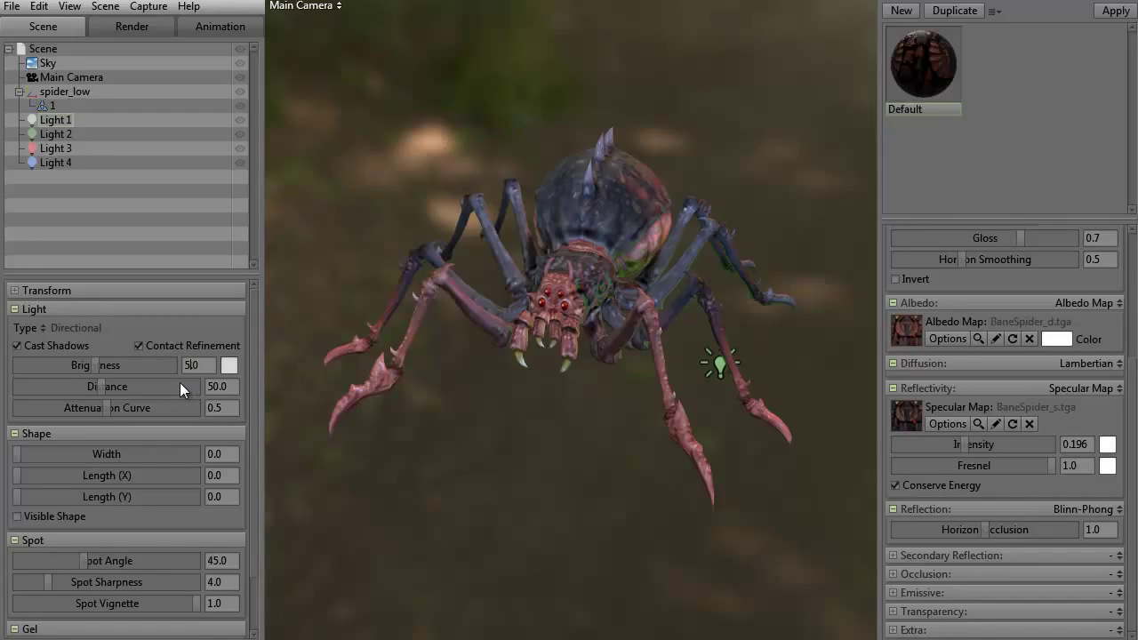
{"action": "key", "text": "Return"}
- Review the settings of the green, red and blue lights
{"action": "left_click", "coordinate": [56, 134]}
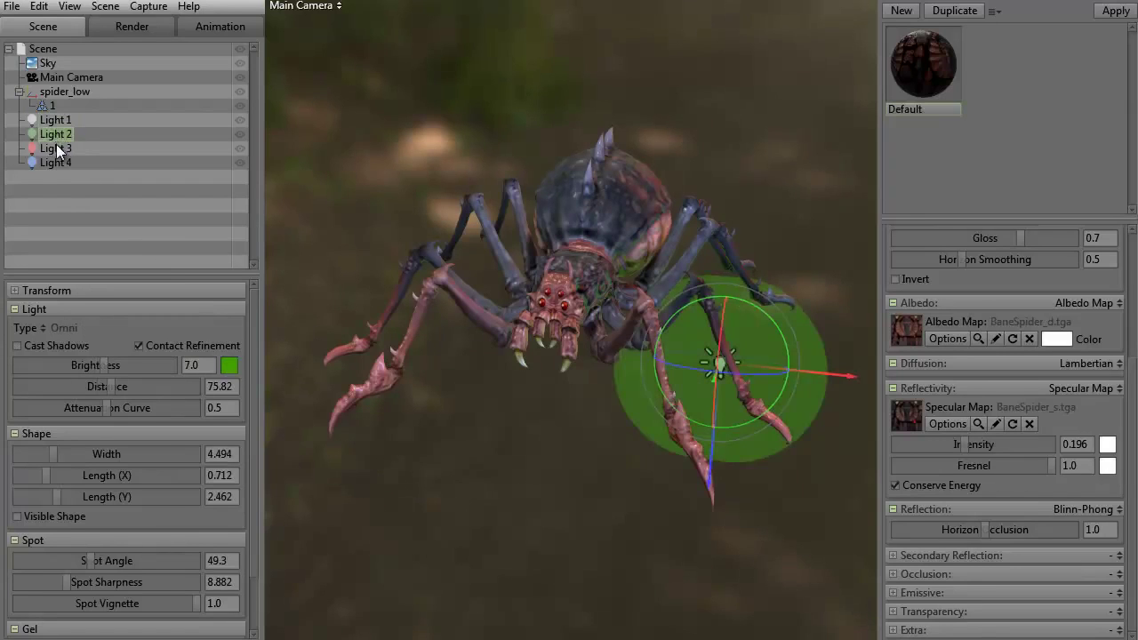
{"action": "left_click", "coordinate": [57, 148]}
{"action": "left_click", "coordinate": [54, 162]}
- Delete the red light and undo the deletion to compare the spider's lighting with and without it
{"action": "left_click", "coordinate": [54, 151]}
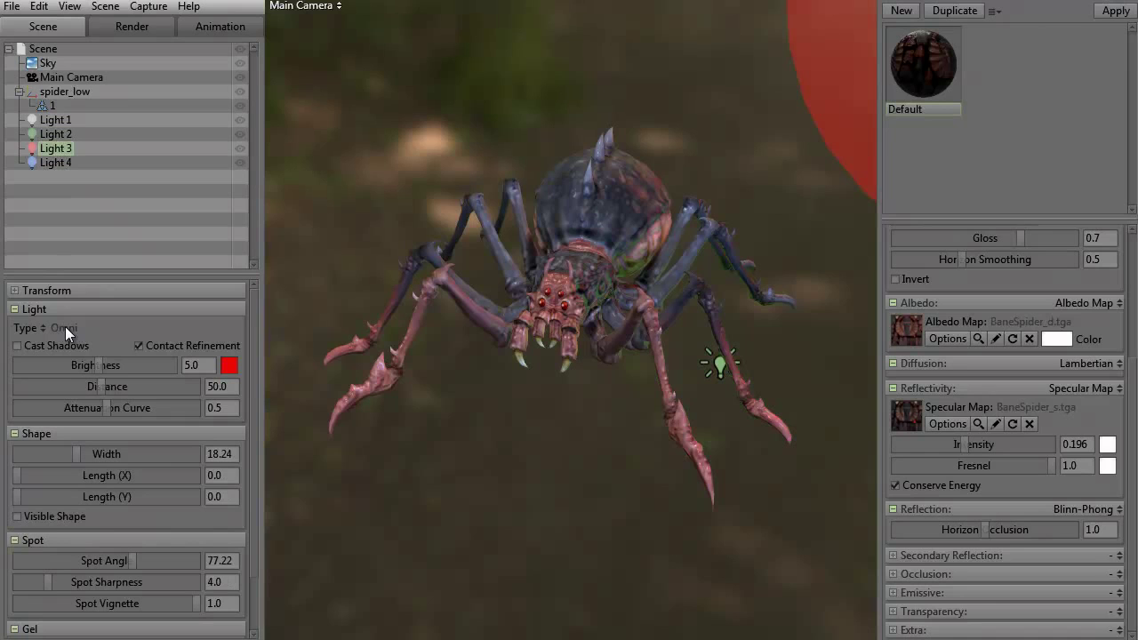
{"action": "left_click_drag", "start_coordinate": [482, 462], "coordinate": [410, 447]}
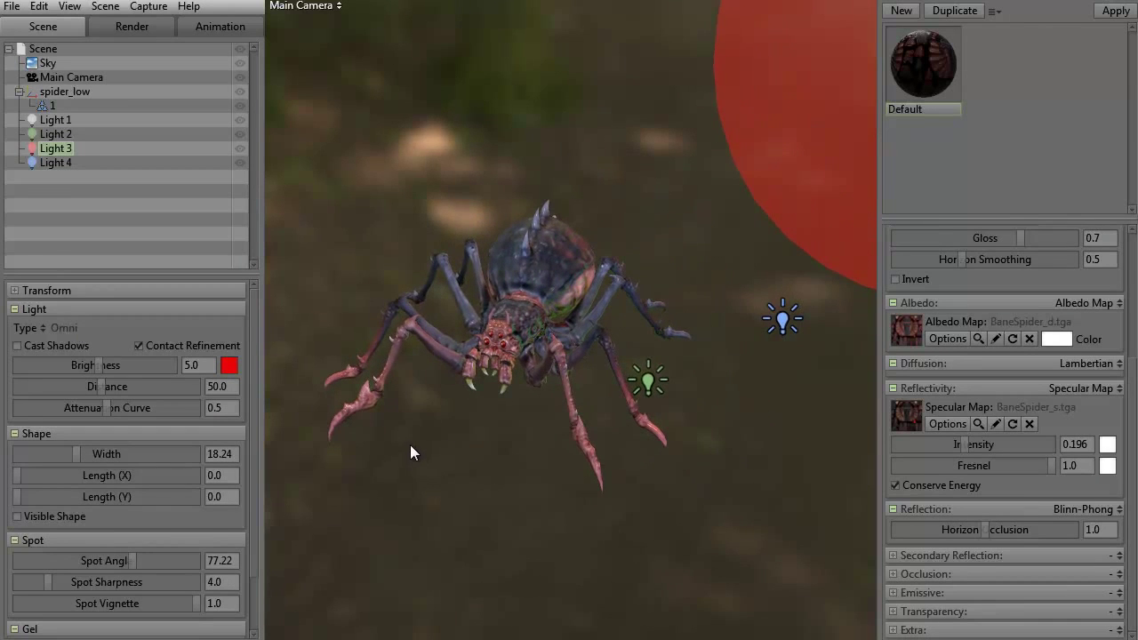
{"action": "key", "text": "Delete"}
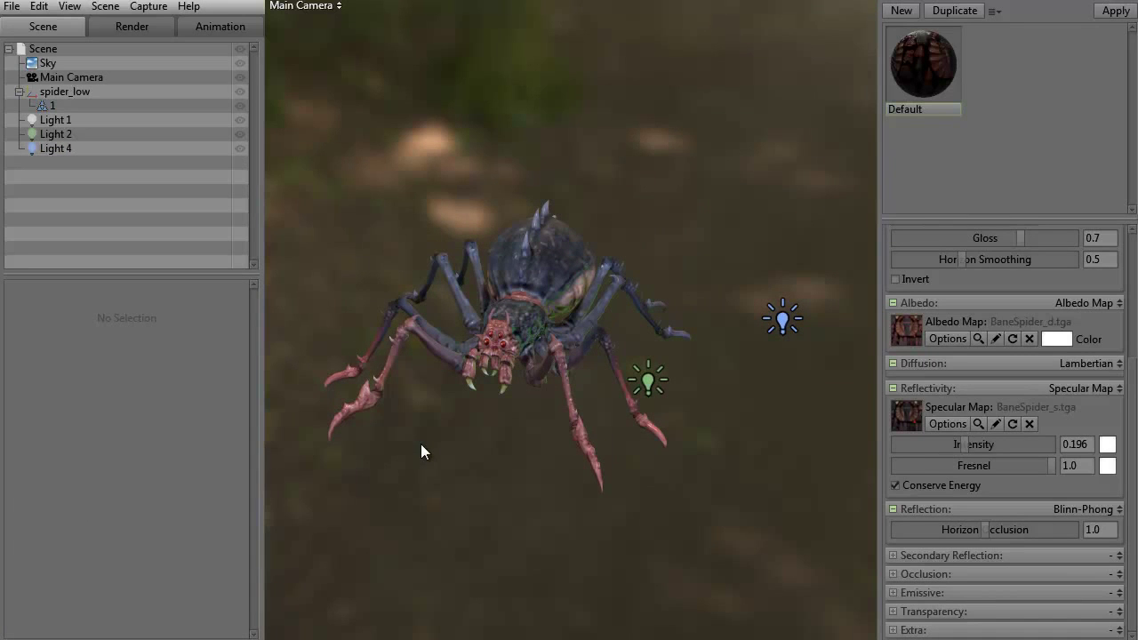
{"action": "key", "text": "ctrl+z"}
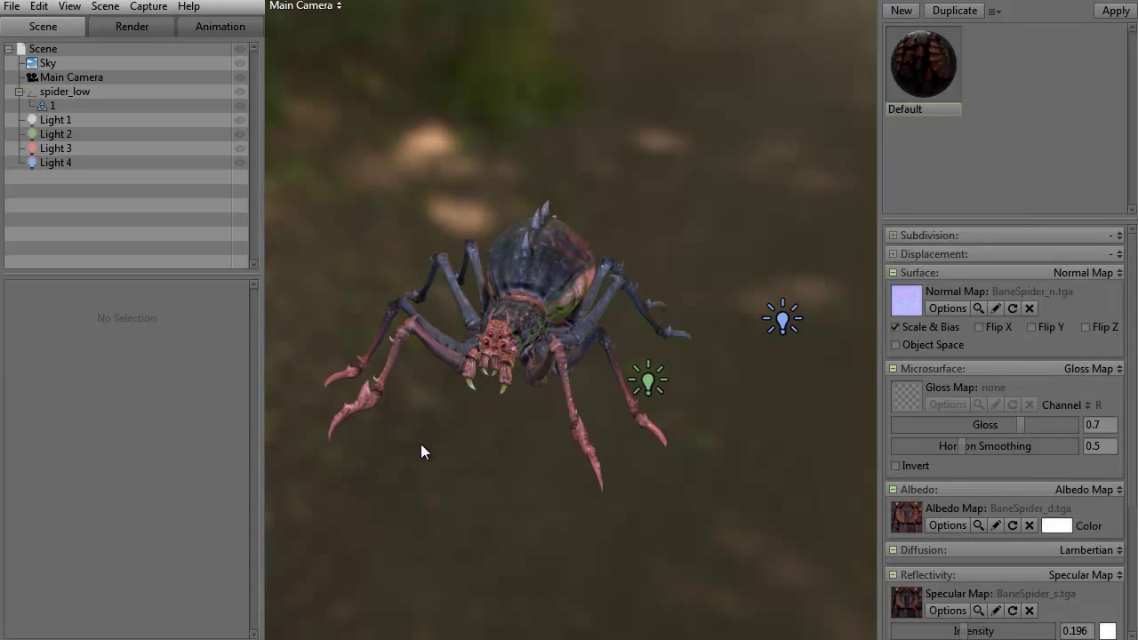
{"action": "left_click_drag", "start_coordinate": [420, 444], "coordinate": [478, 450]}
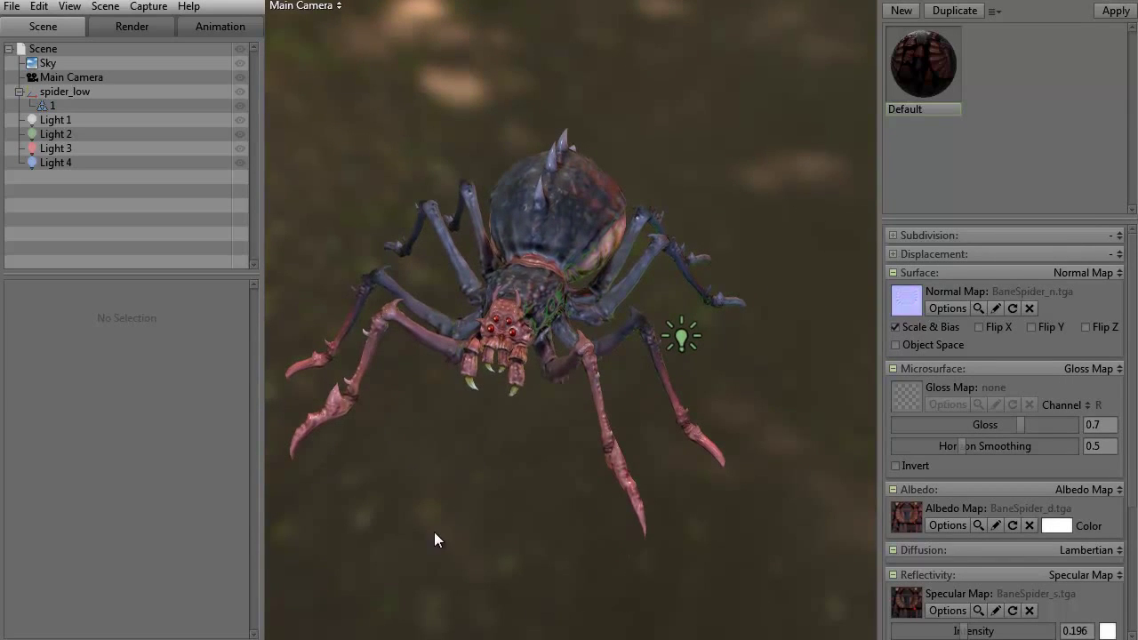